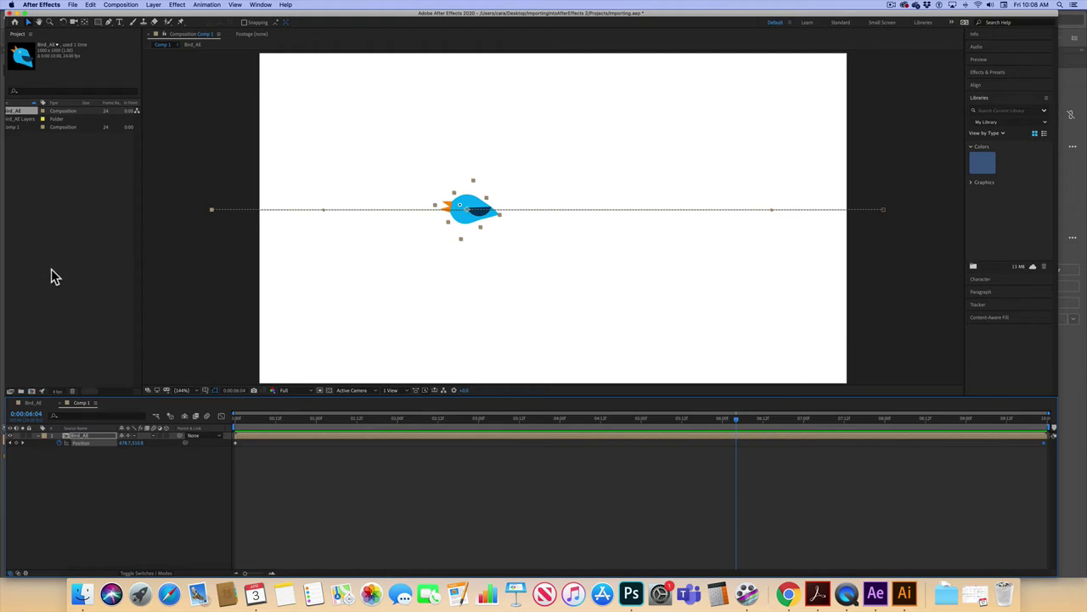
# Step: Start a file import and browse to the ImportingIntoAfterEffects 2/Audio folder
pyautogui.rightClick(49, 274)
pyautogui.click(55, 274)
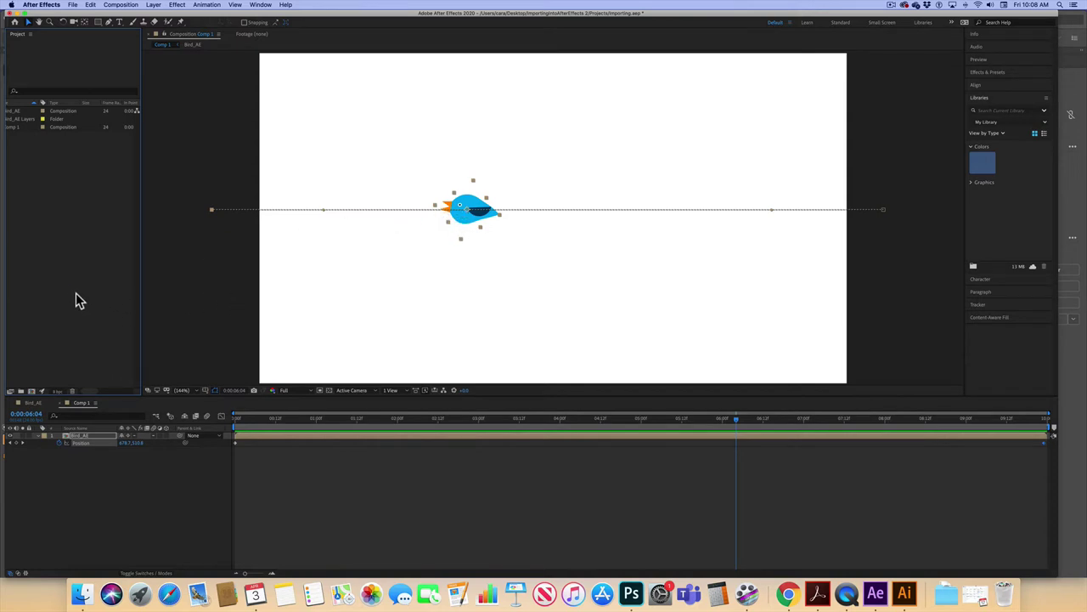
pyautogui.rightClick(76, 299)
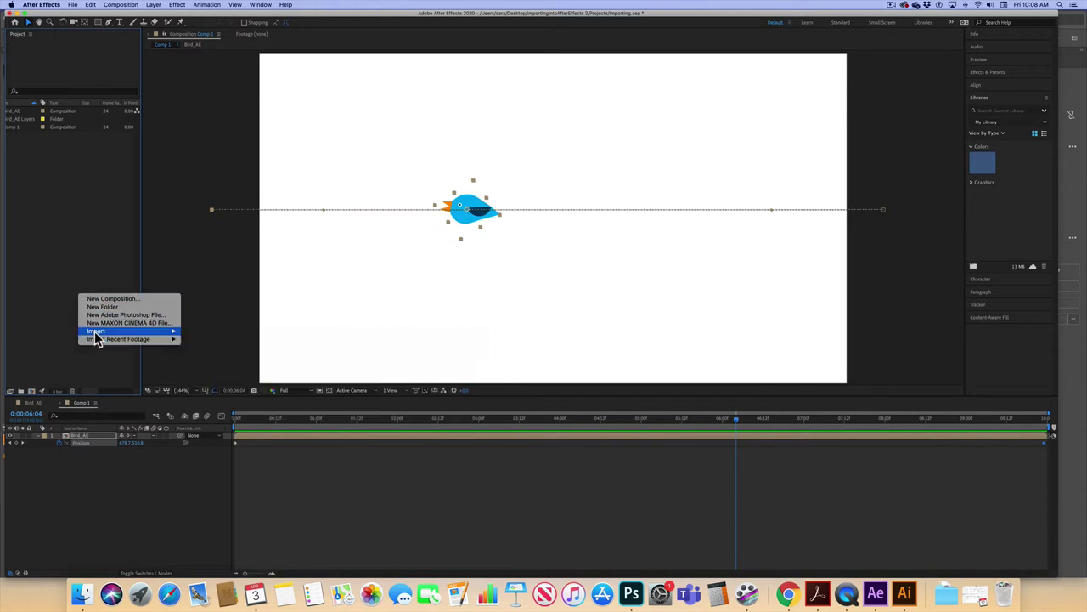
pyautogui.moveTo(96, 333)
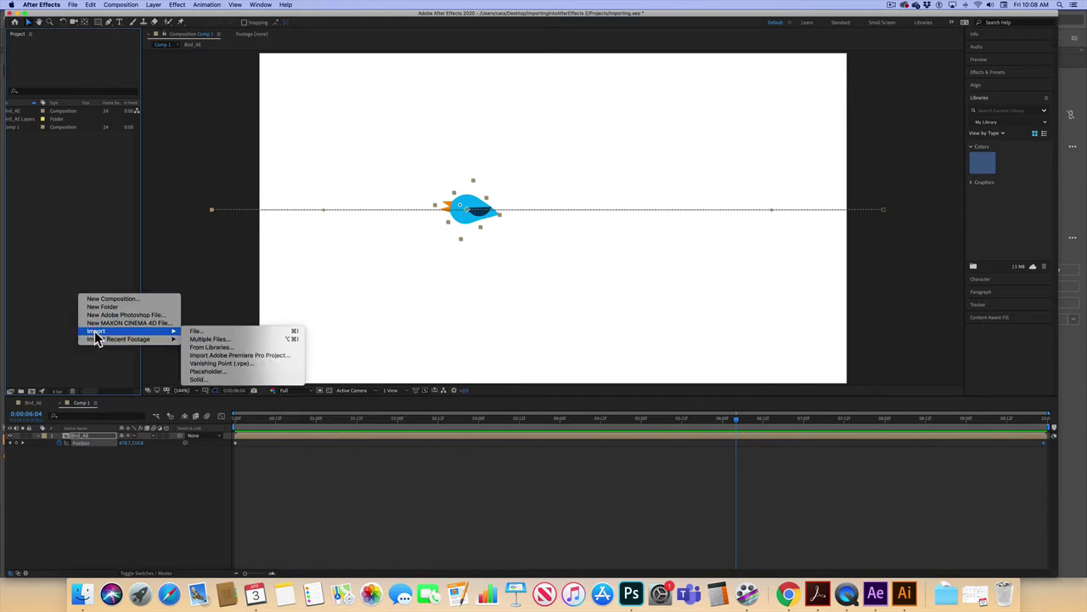
pyautogui.click(195, 333)
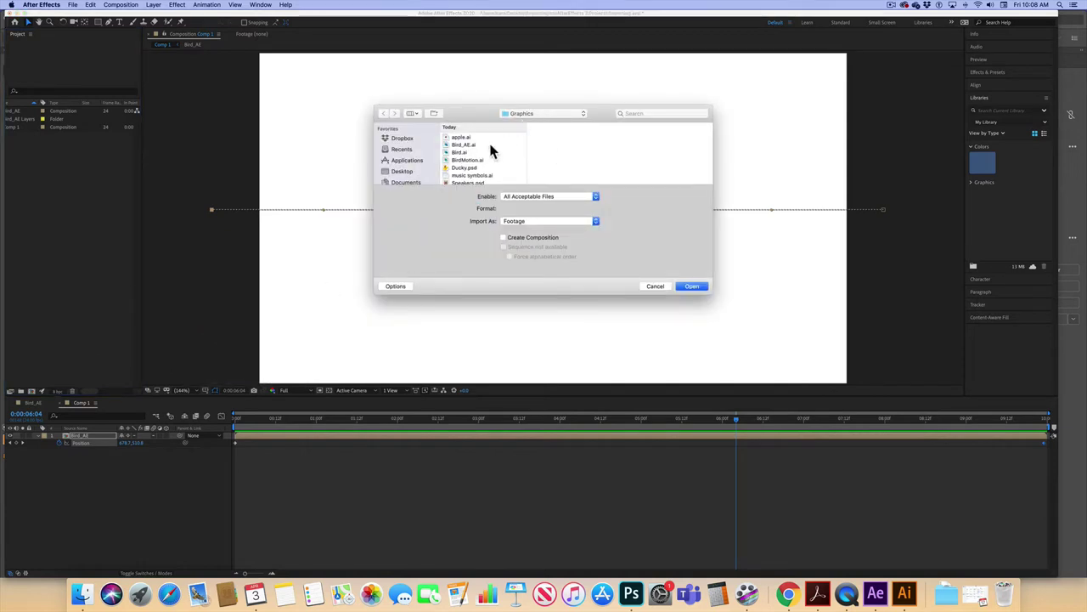
pyautogui.click(519, 113)
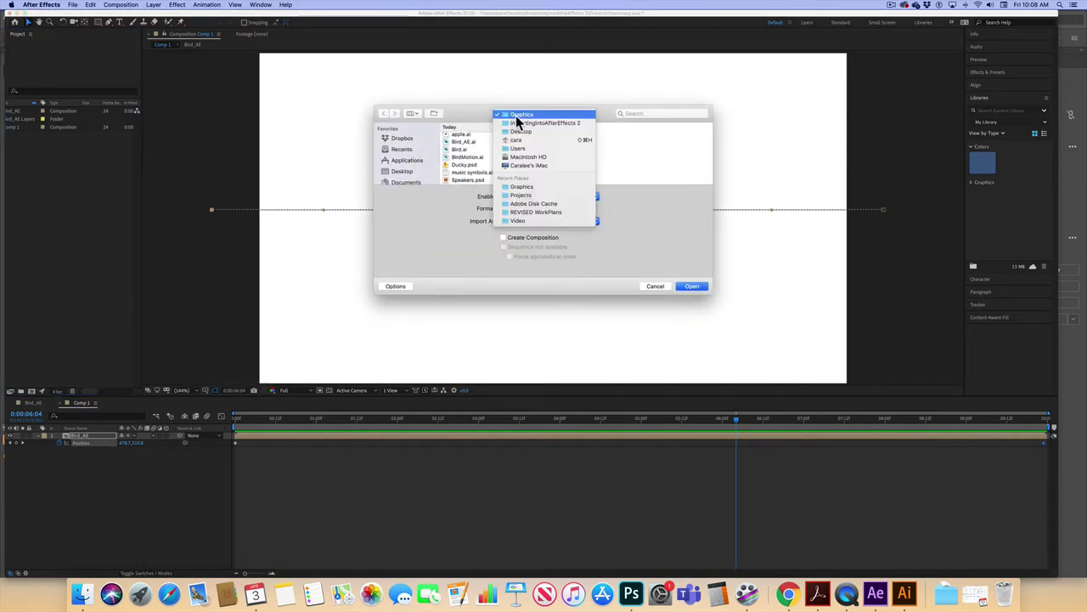
pyautogui.click(519, 123)
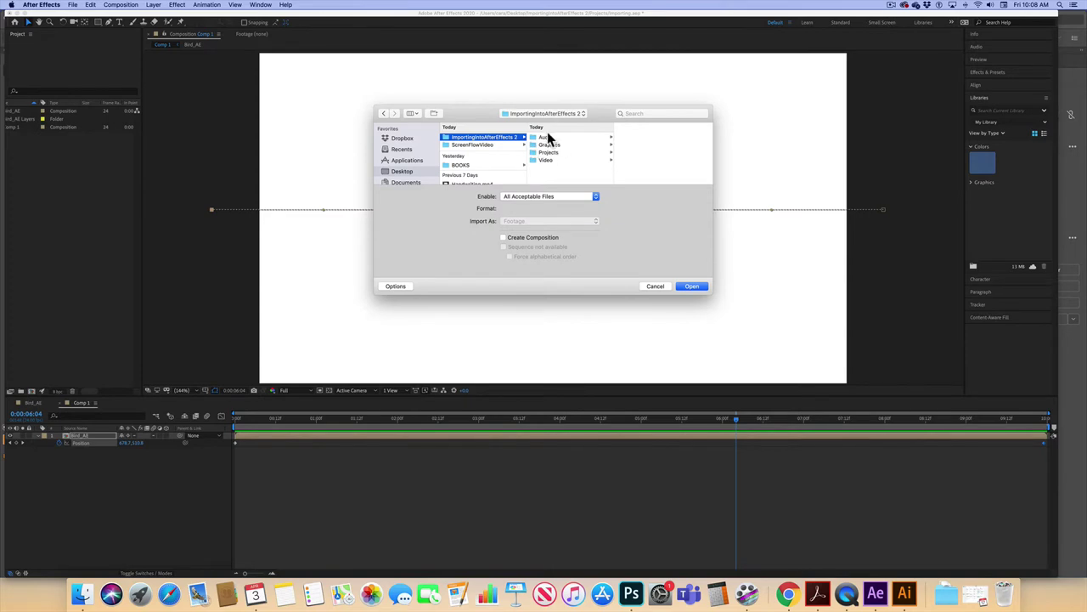
pyautogui.click(546, 138)
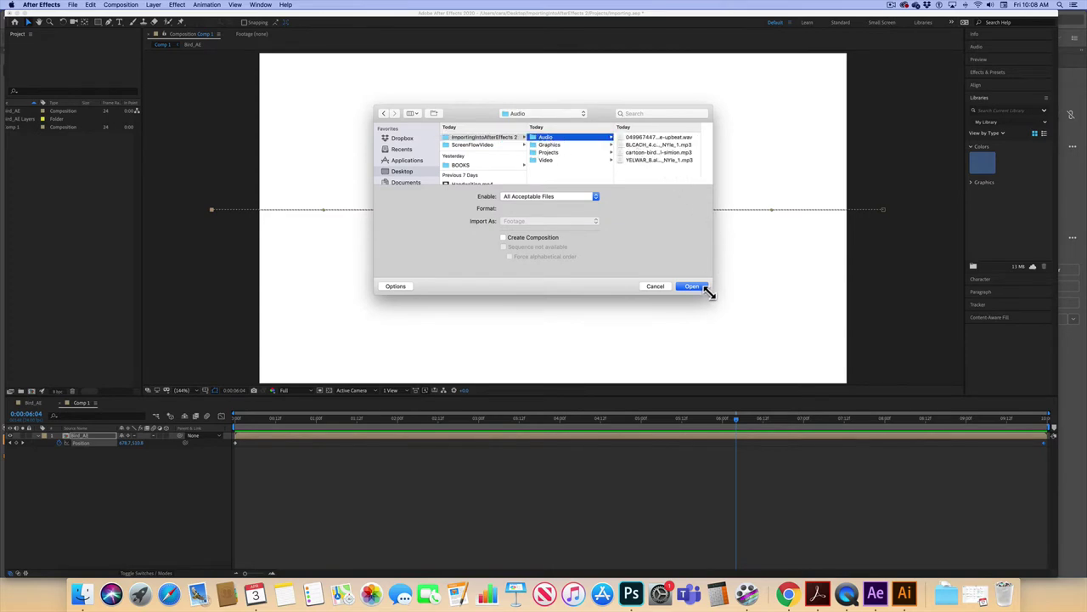
# Step: Enlarge the import window and import cartoon-birds-2_daniel-simion.mp3 into the project
pyautogui.moveTo(709, 293); pyautogui.dragTo(837, 345)
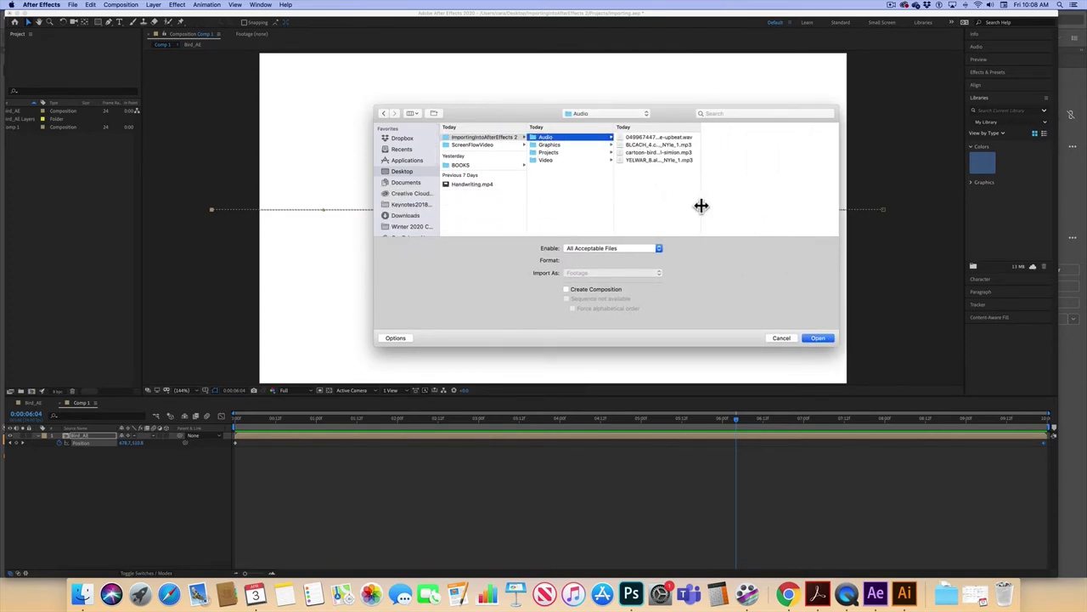
pyautogui.moveTo(702, 207); pyautogui.dragTo(790, 220)
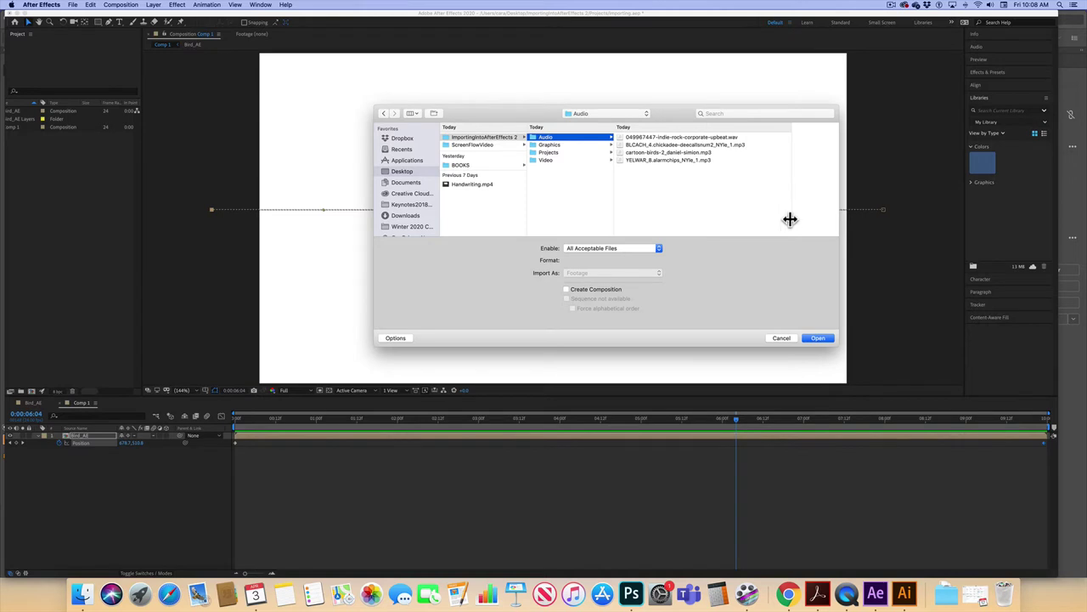
pyautogui.click(668, 154)
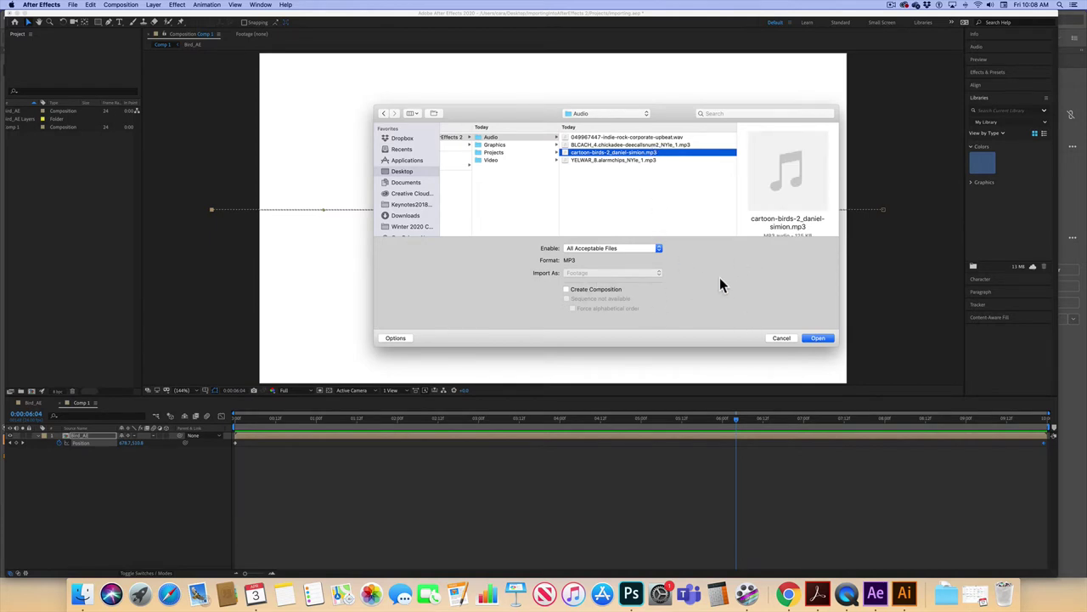
pyautogui.click(817, 339)
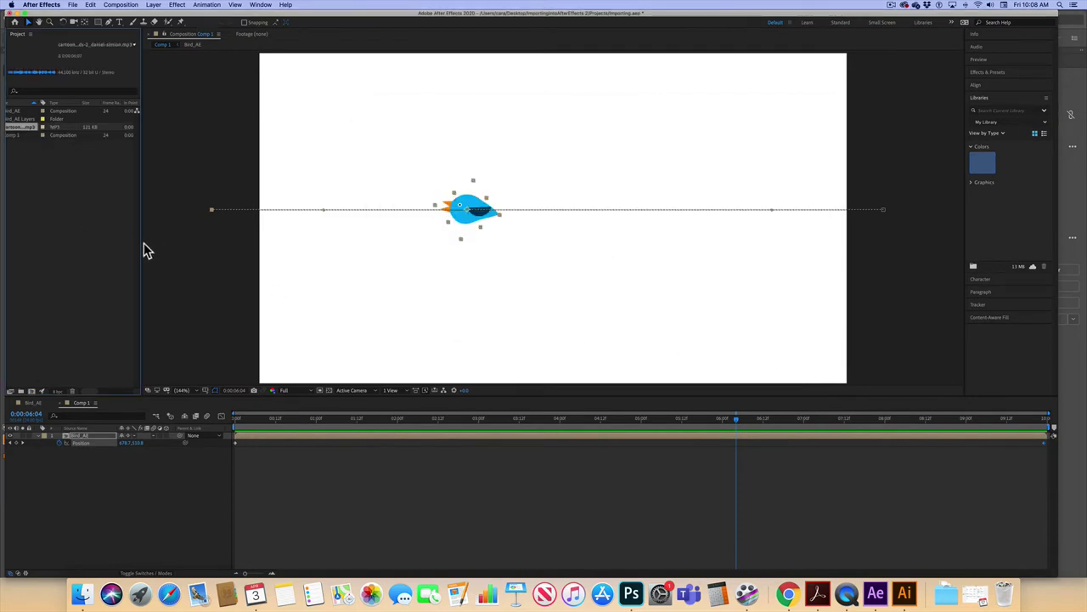
pyautogui.click(85, 435)
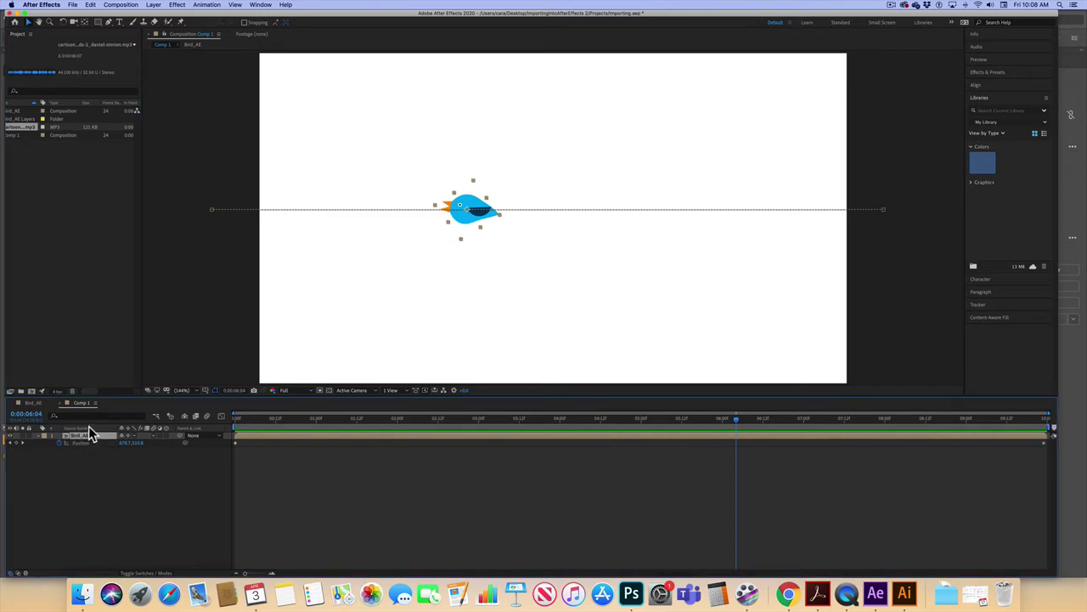
pyautogui.press('p')
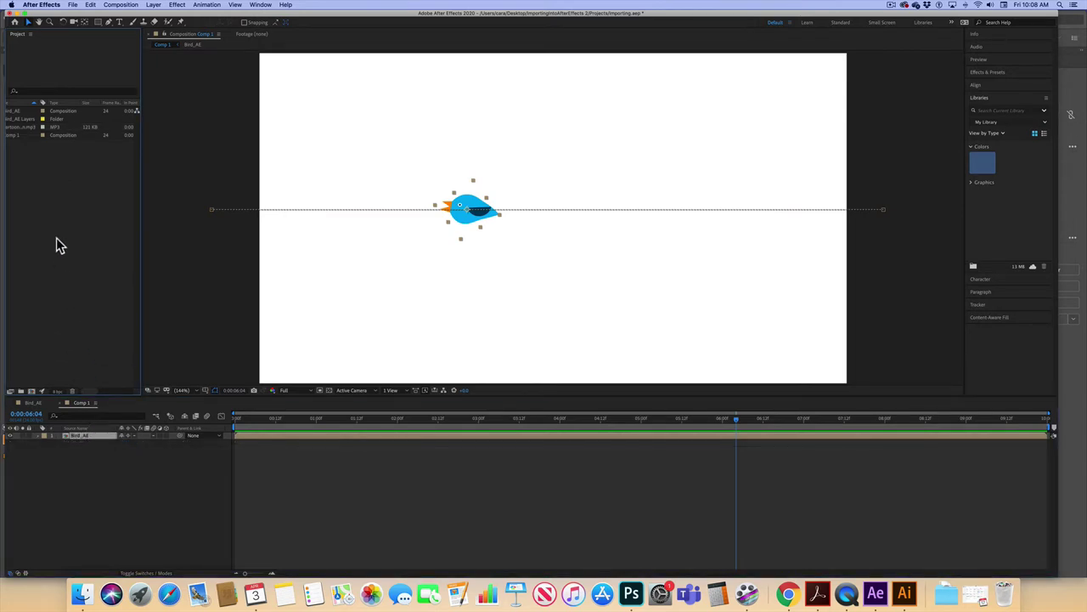
pyautogui.click(18, 134)
pyautogui.moveTo(20, 127); pyautogui.dragTo(83, 471)
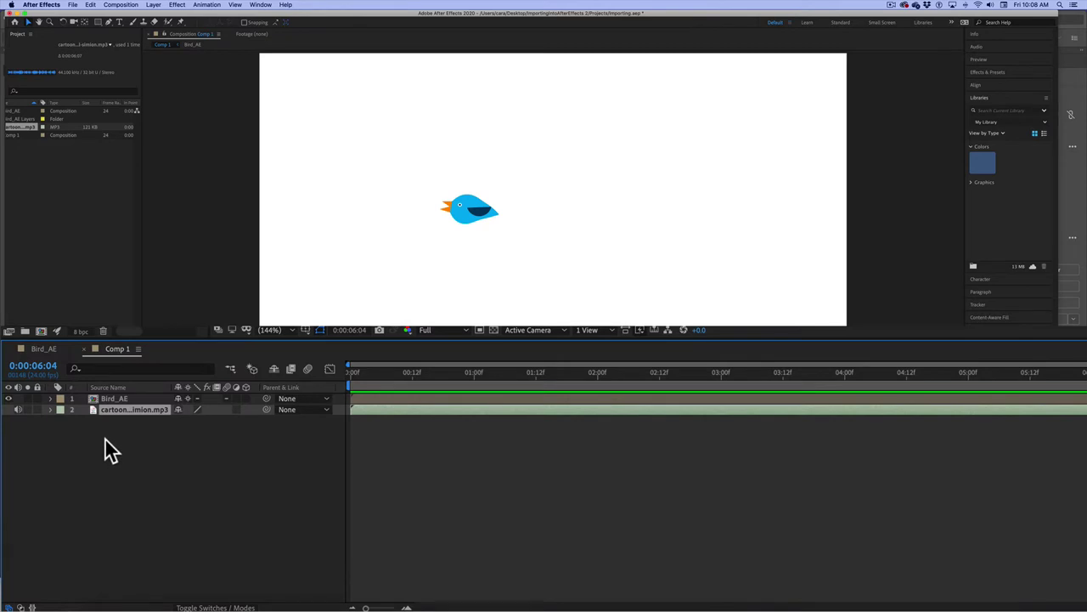
pyautogui.click(43, 352)
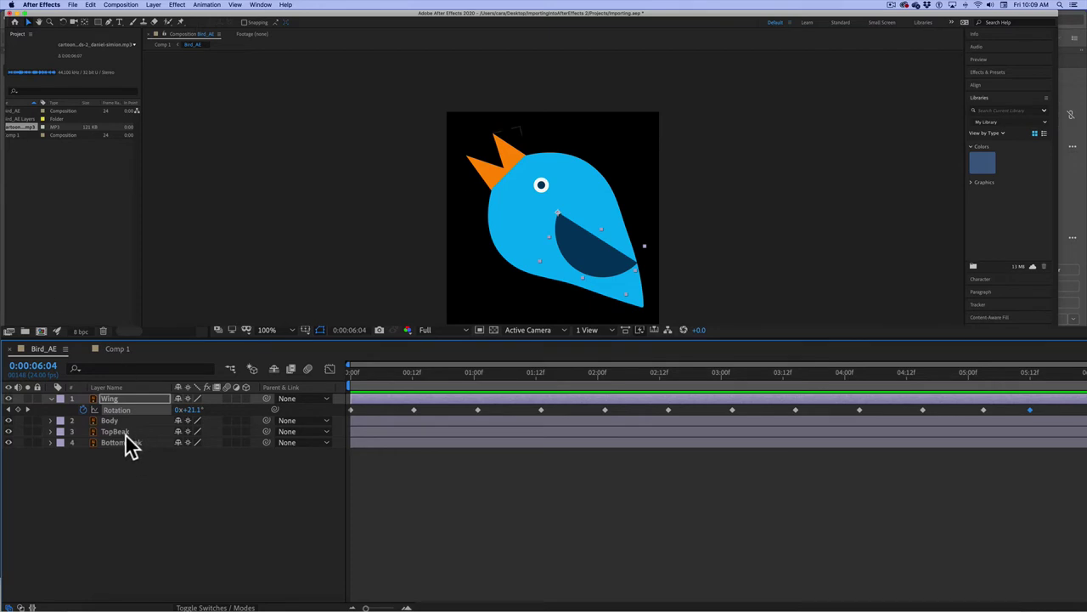
# Step: Hide Wing's Rotation, expand TopBeak, and drag the mp3 into Bird_AE below BottomBeak
pyautogui.press('u')
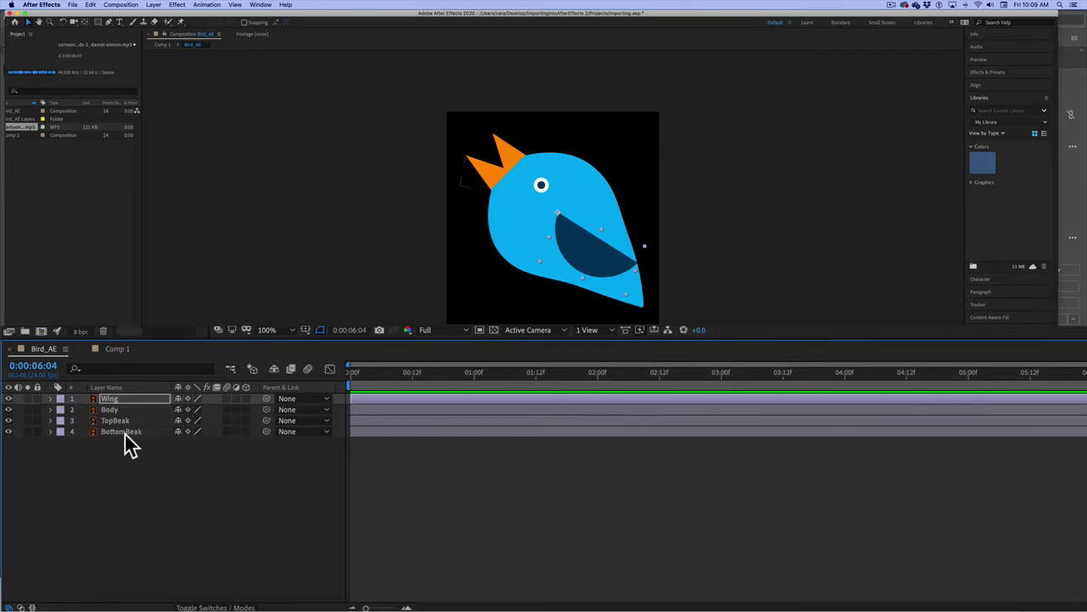
pyautogui.click(50, 421)
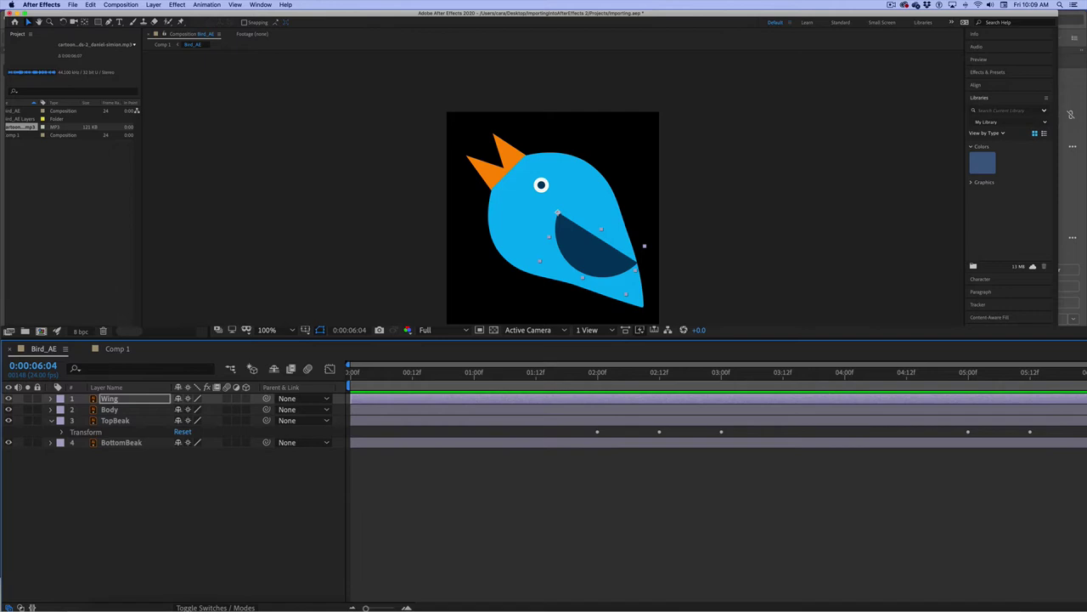
pyautogui.moveTo(19, 127); pyautogui.dragTo(108, 473)
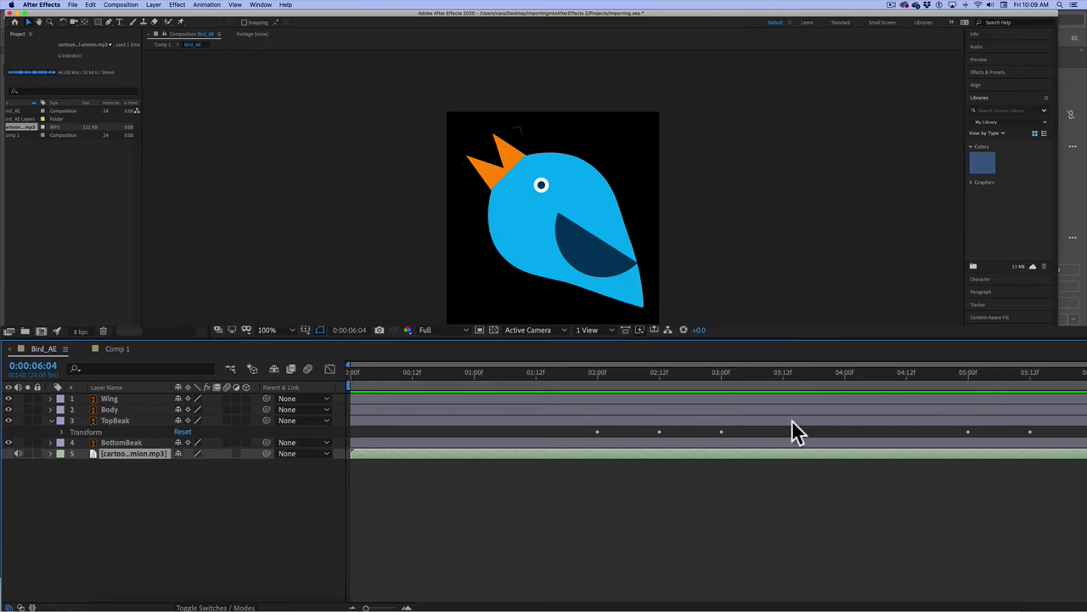
# Step: Expand the mp3 layer to show Audio Levels and its Waveform
pyautogui.click(49, 453)
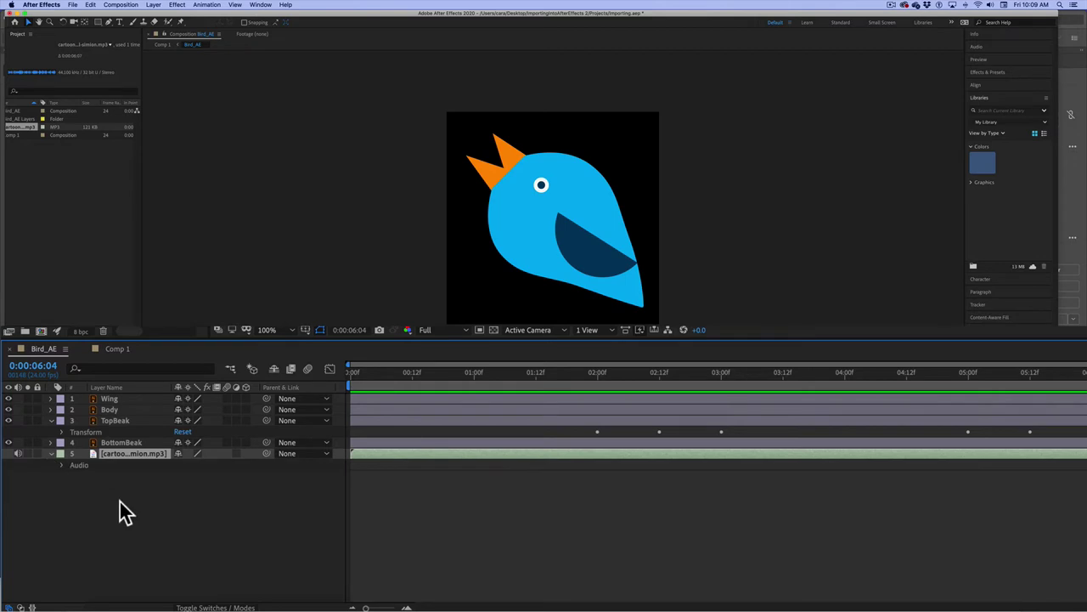
pyautogui.click(61, 465)
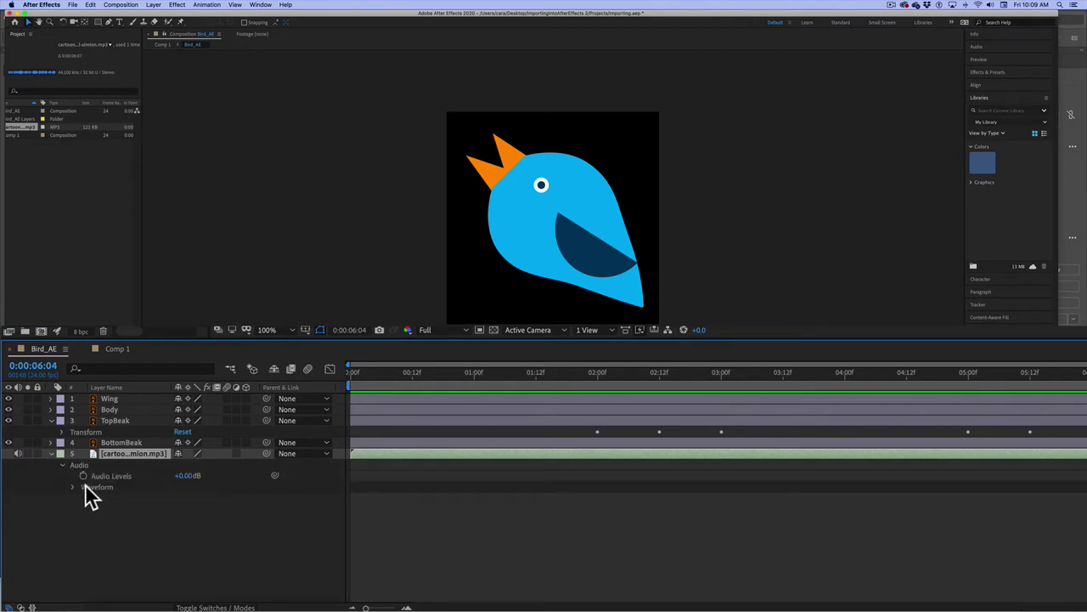
pyautogui.click(72, 487)
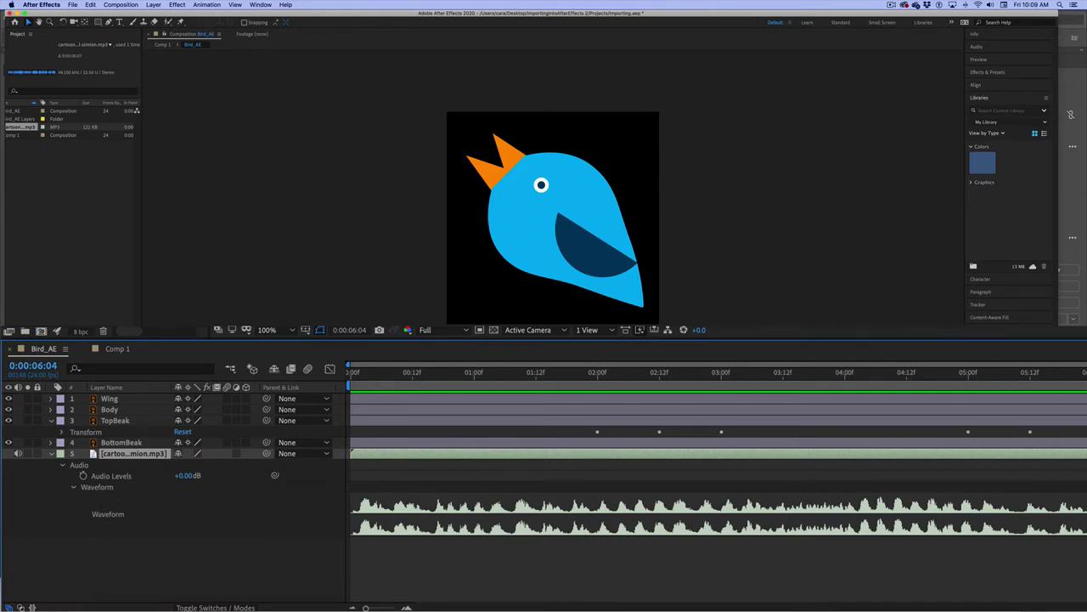
# Step: Preview the animation with sound to about 3 seconds, then deselect the audio layer
pyautogui.press('space')
pyautogui.press('space')
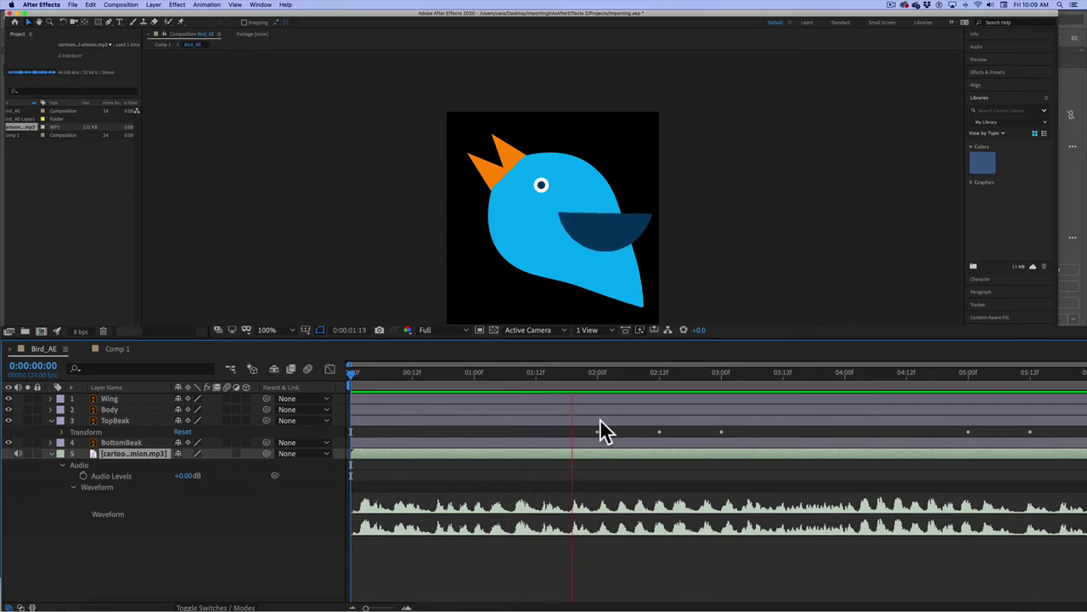
pyautogui.press('space')
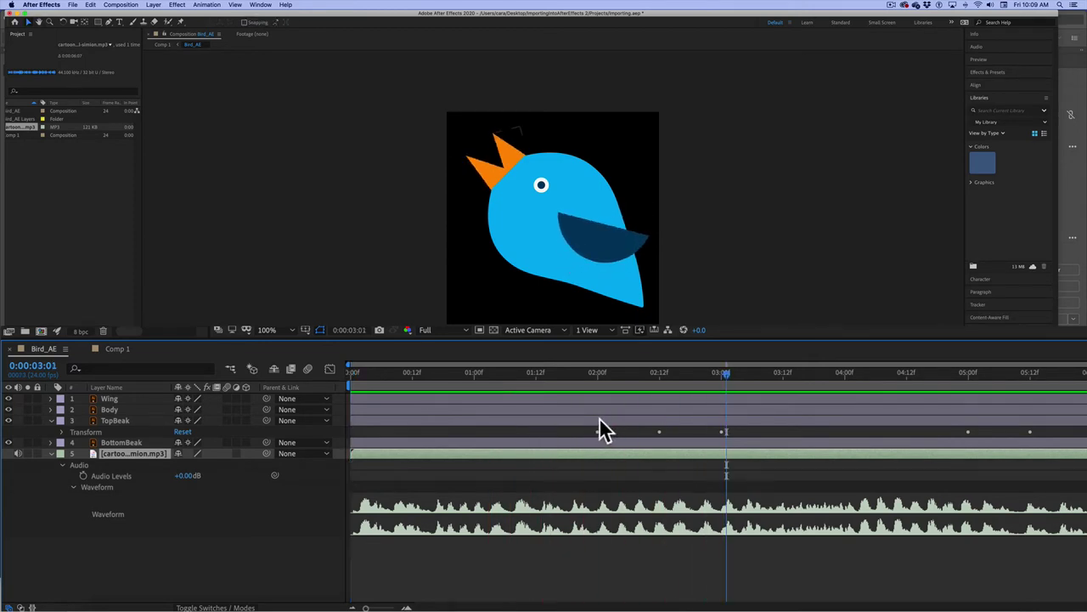
pyautogui.press('super+shift+a')
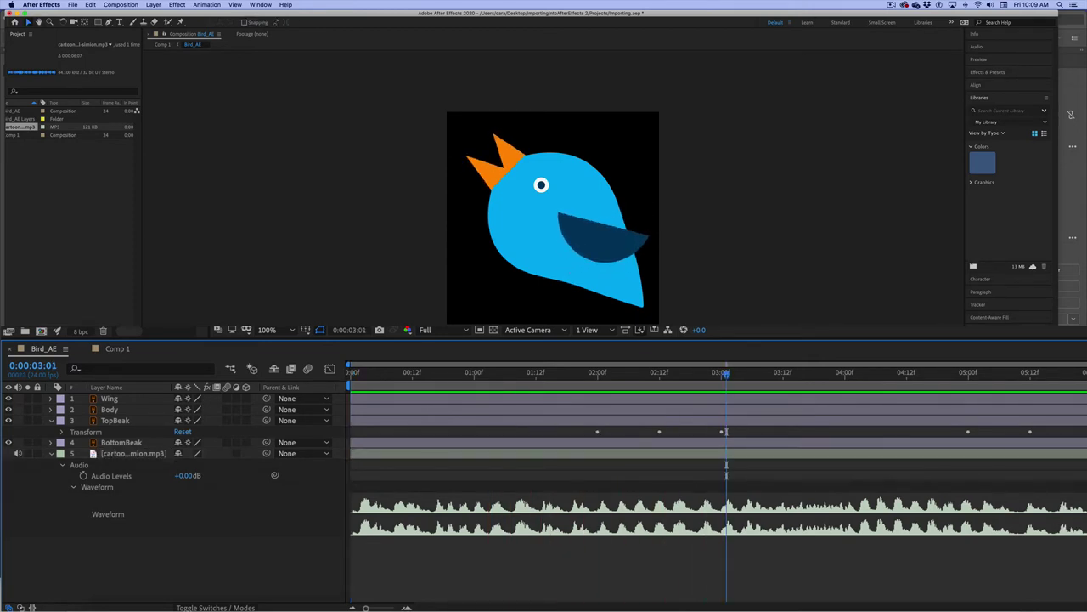
# Step: Try trimming the chirp and moving it to 2 seconds, preview from 1:23, then undo
pyautogui.moveTo(1084, 455); pyautogui.dragTo(473, 471)
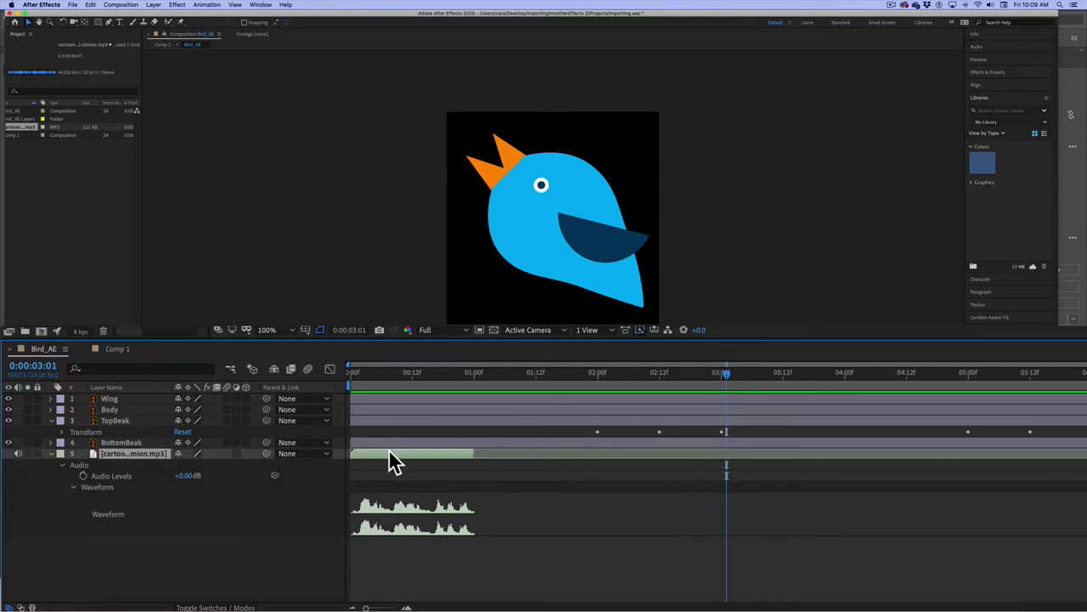
pyautogui.moveTo(389, 453); pyautogui.dragTo(637, 457)
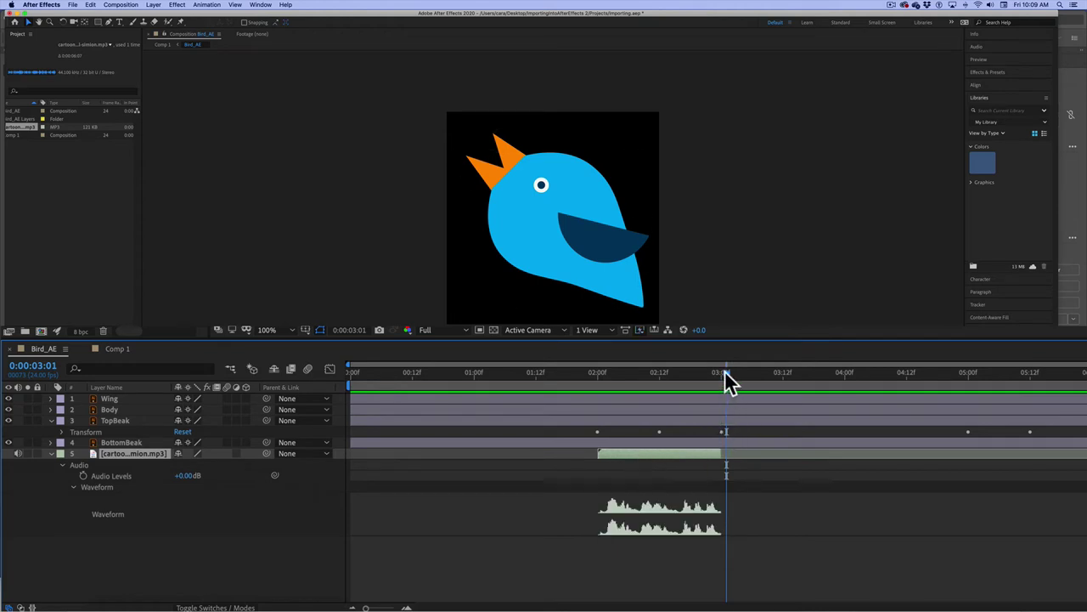
pyautogui.moveTo(727, 382); pyautogui.dragTo(593, 382)
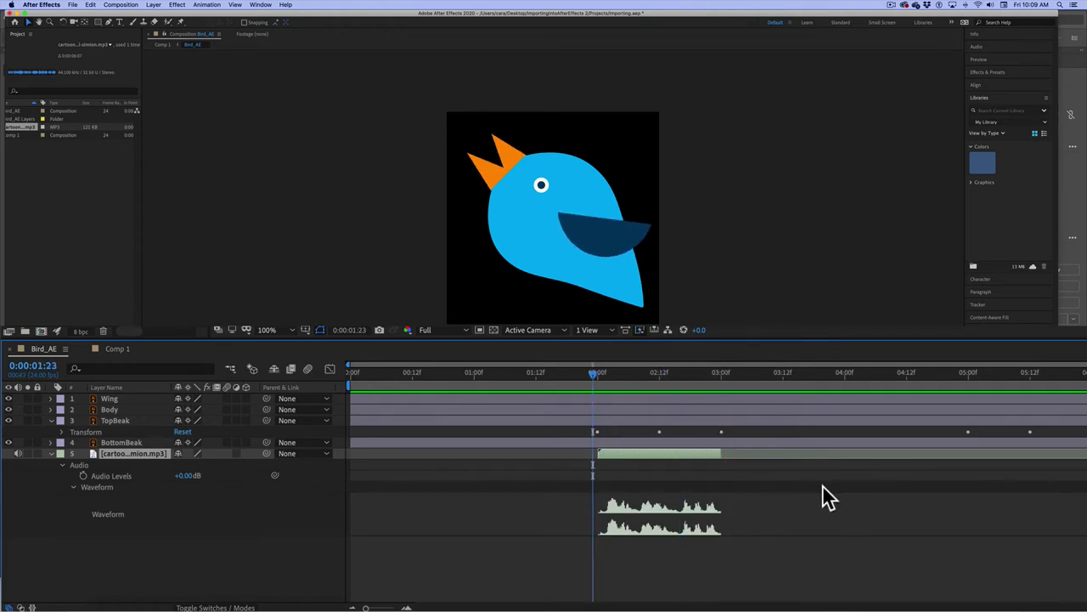
pyautogui.press('space')
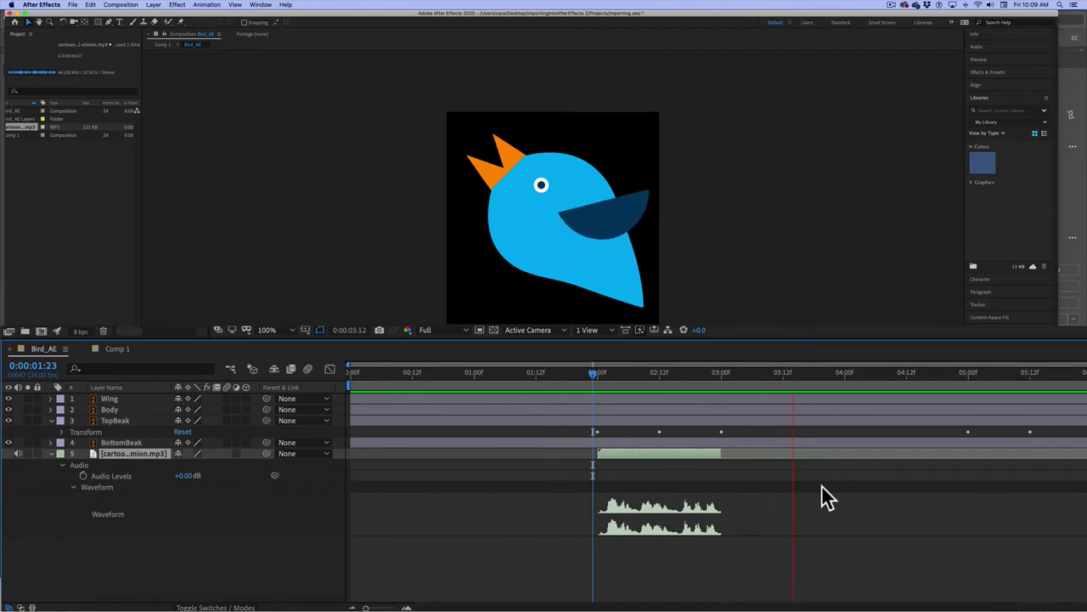
pyautogui.press('space')
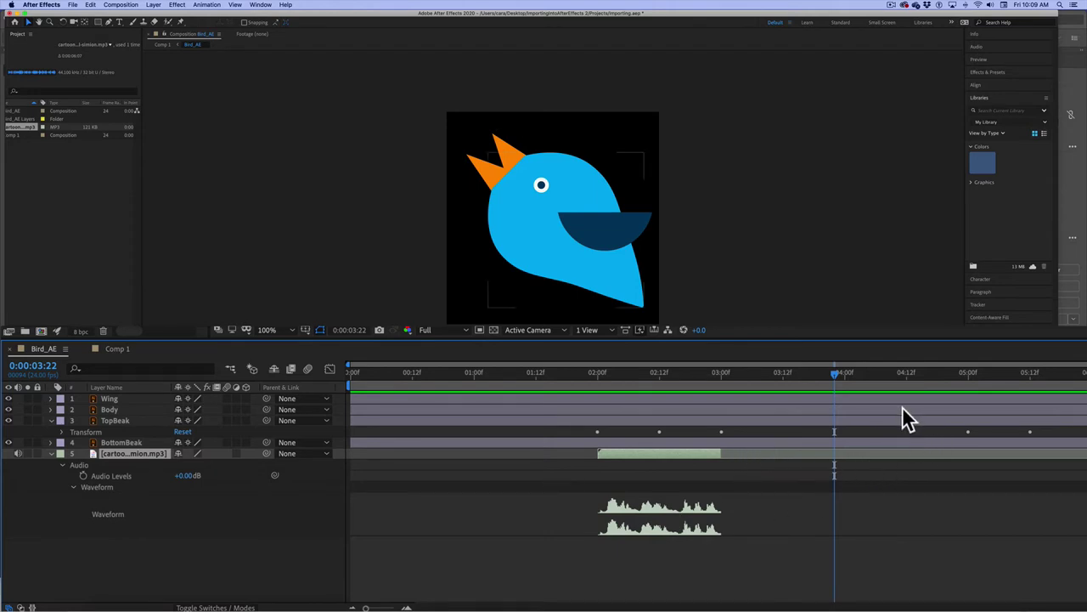
pyautogui.press('super+z')
pyautogui.press('super+z')
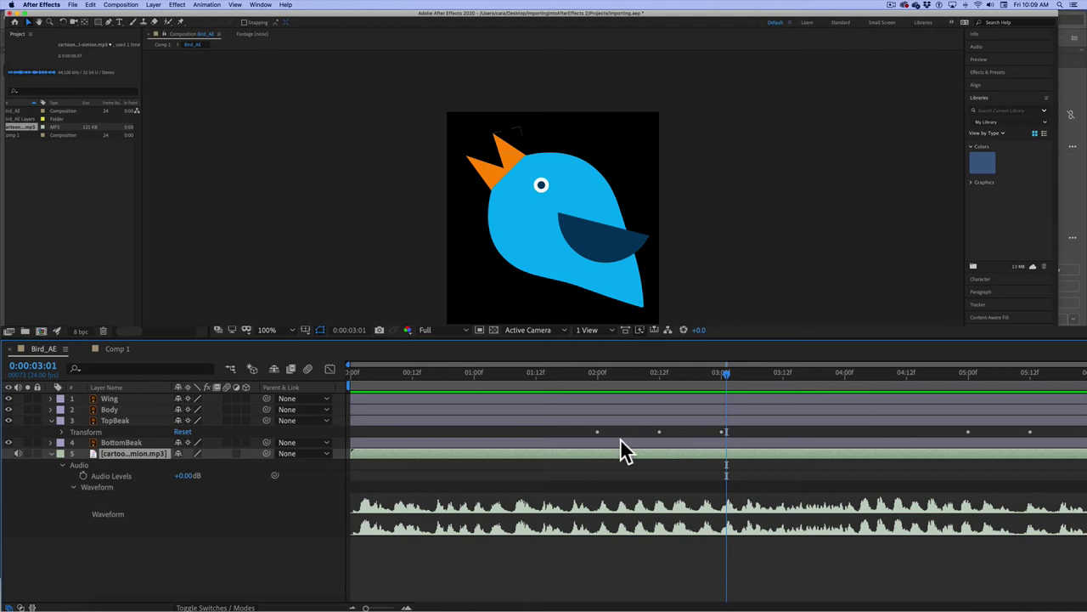
# Step: Shift the audio layer to start around 2 seconds and trim its end near 6 seconds
pyautogui.moveTo(571, 452); pyautogui.dragTo(817, 459)
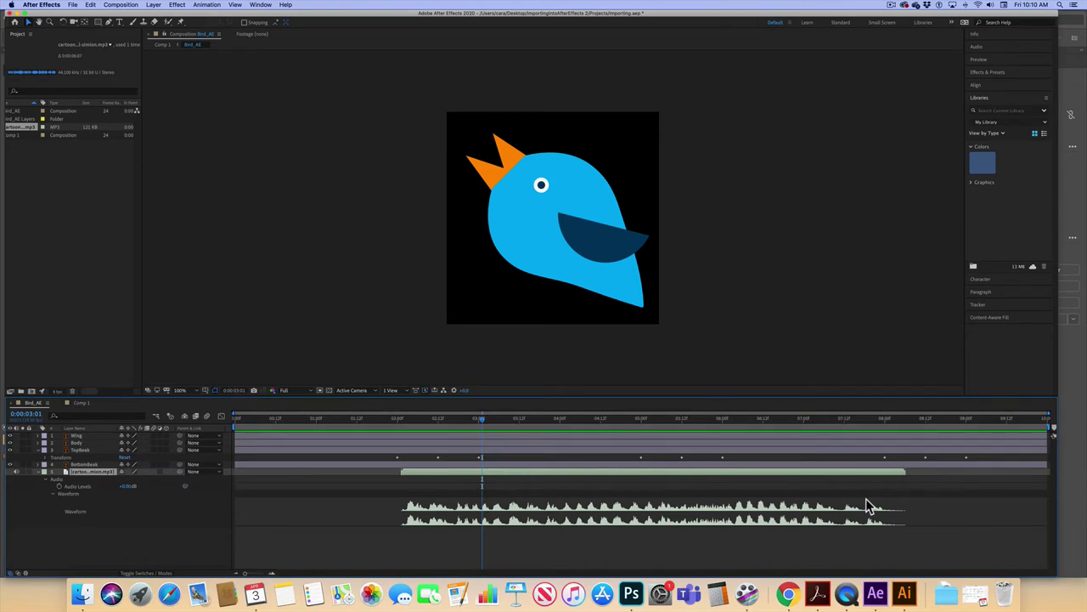
pyautogui.moveTo(680, 480)
pyautogui.mouseDown()
pyautogui.moveTo(705, 479)
pyautogui.moveTo(637, 481)
pyautogui.moveTo(740, 481)
pyautogui.moveTo(680, 481)
pyautogui.mouseUp()
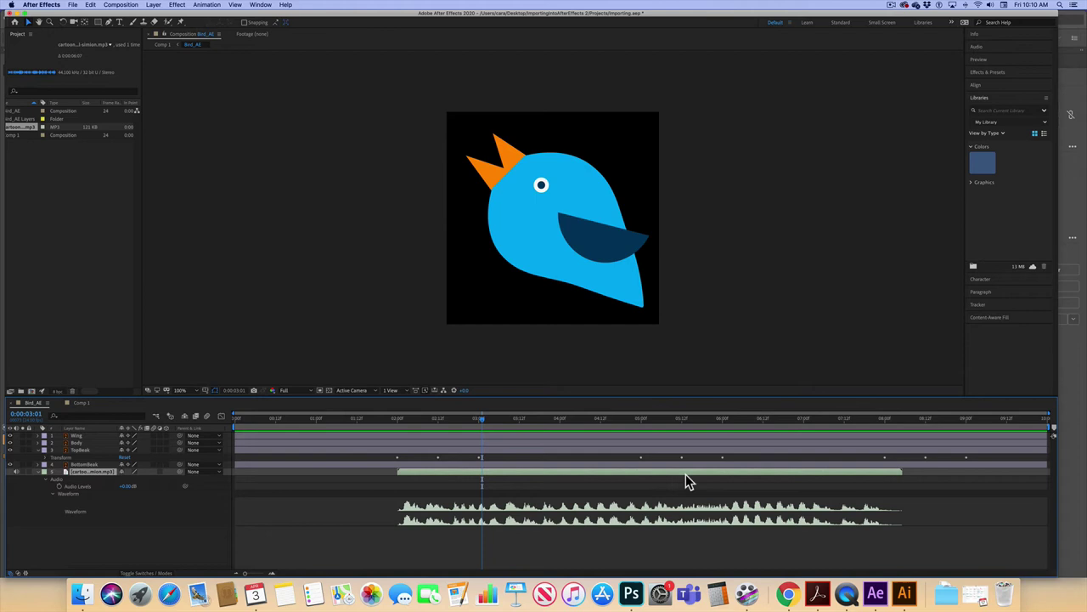
pyautogui.moveTo(986, 460); pyautogui.dragTo(874, 466)
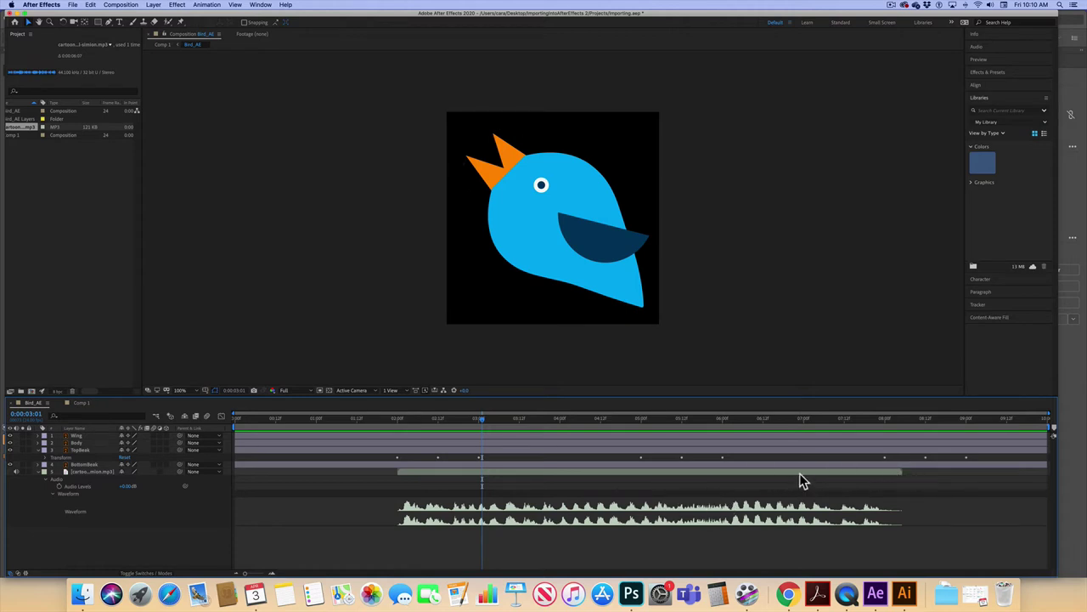
pyautogui.moveTo(803, 480); pyautogui.dragTo(796, 478)
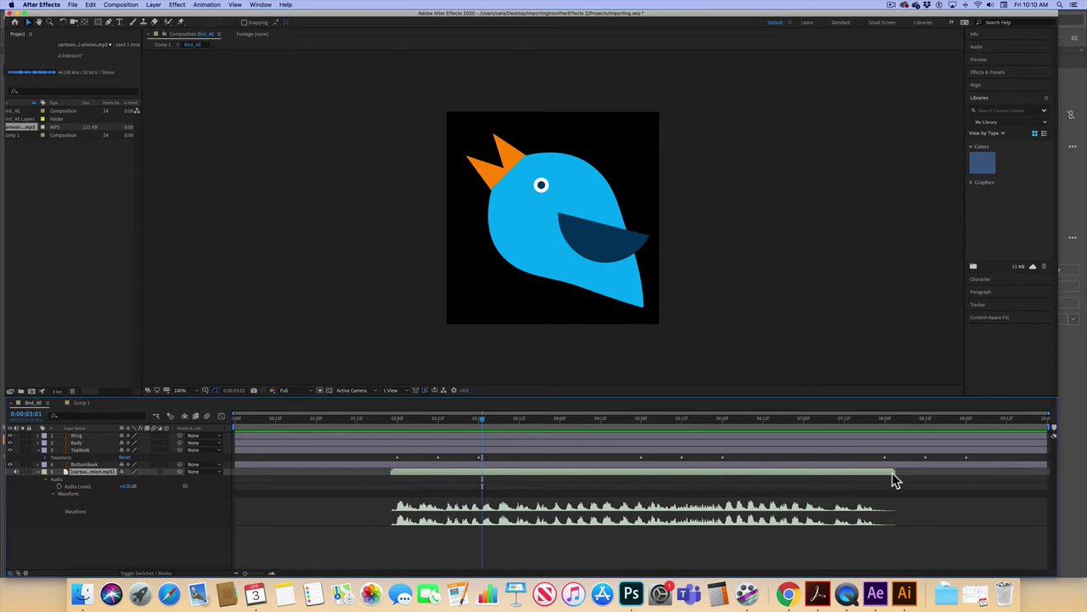
pyautogui.moveTo(895, 471); pyautogui.dragTo(725, 481)
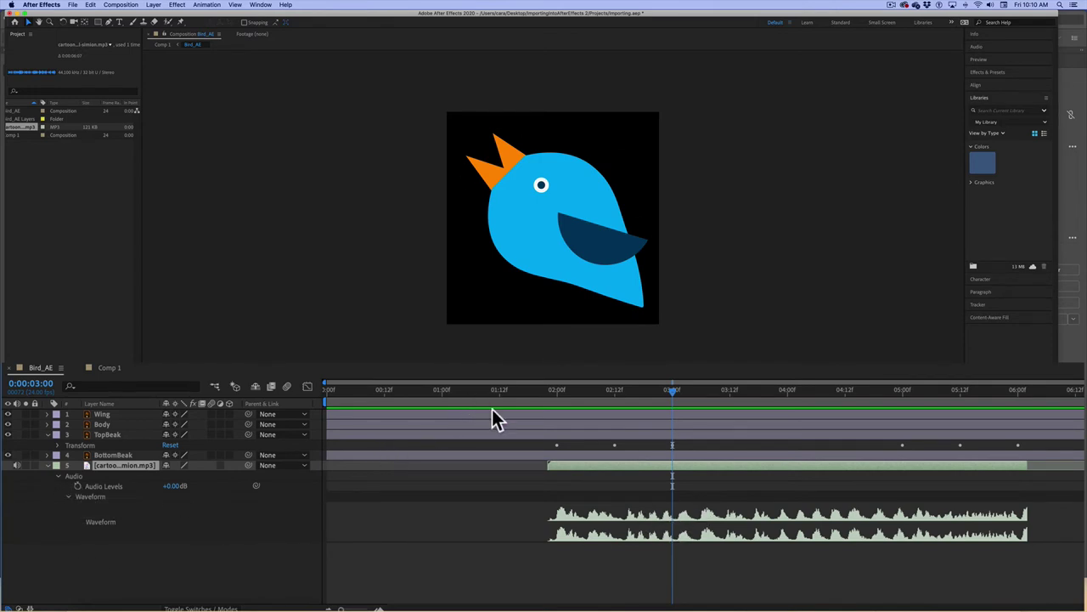
# Step: Keyframe Audio Levels at 2:23, then drop it to -75 dB at 3:00
pyautogui.moveTo(672, 391); pyautogui.dragTo(668, 391)
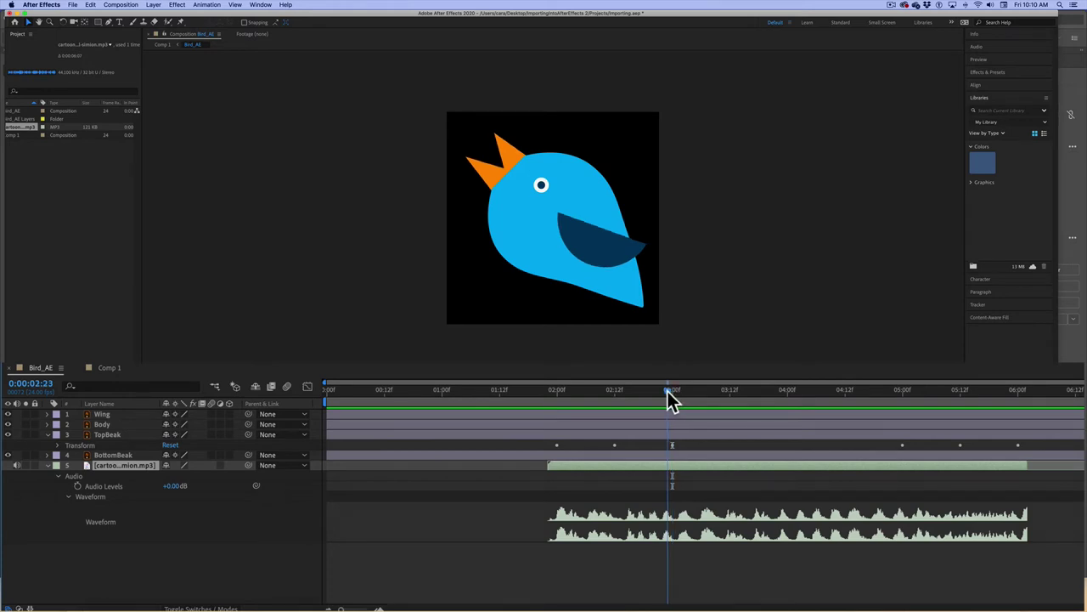
pyautogui.click(77, 485)
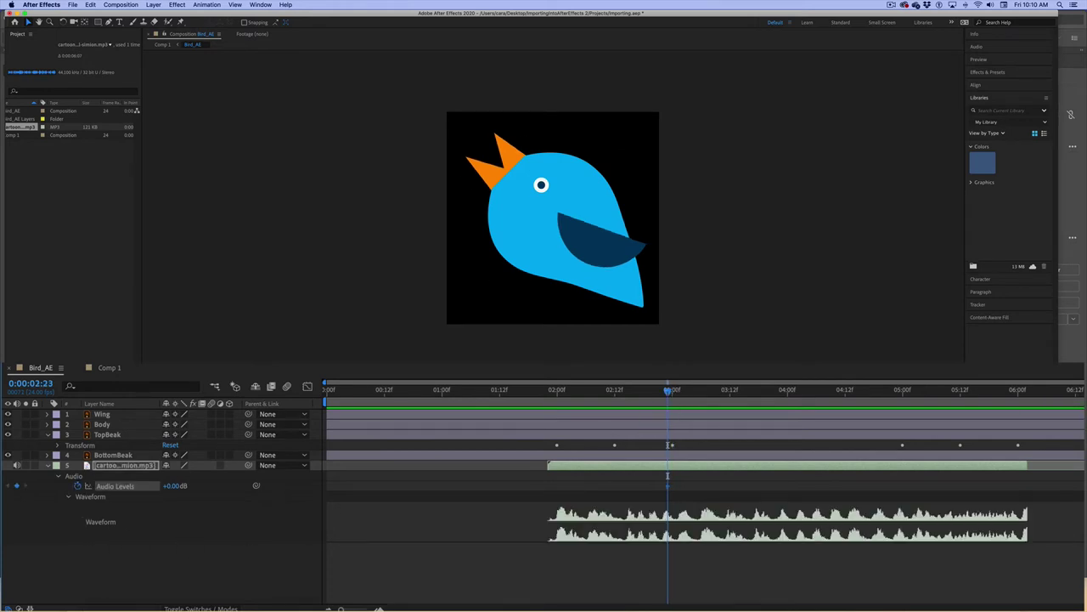
pyautogui.moveTo(667, 391); pyautogui.dragTo(672, 391)
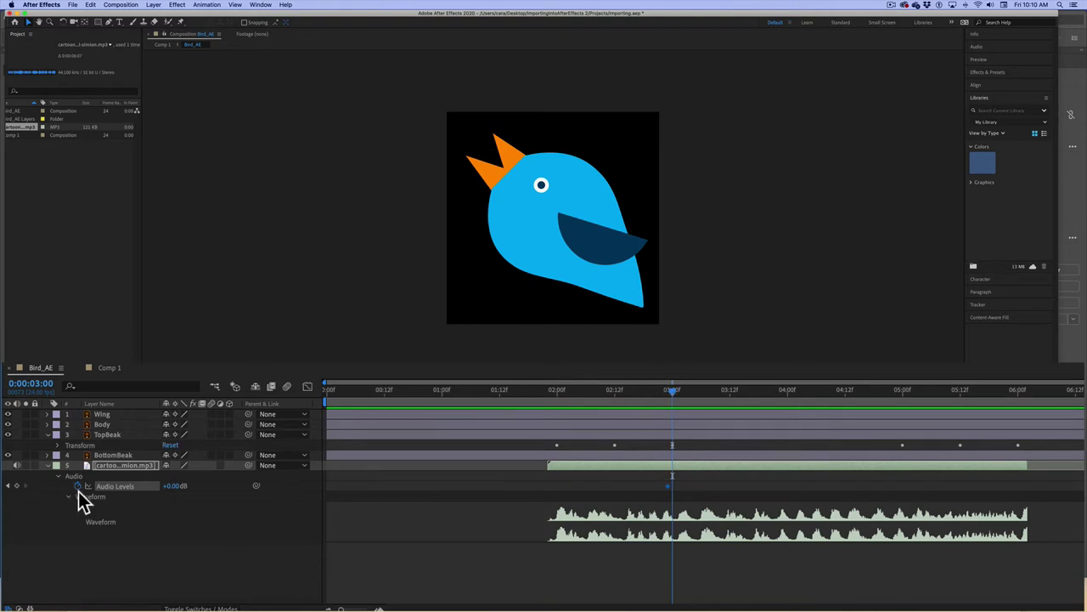
pyautogui.click(17, 486)
pyautogui.moveTo(175, 491); pyautogui.dragTo(137, 484)
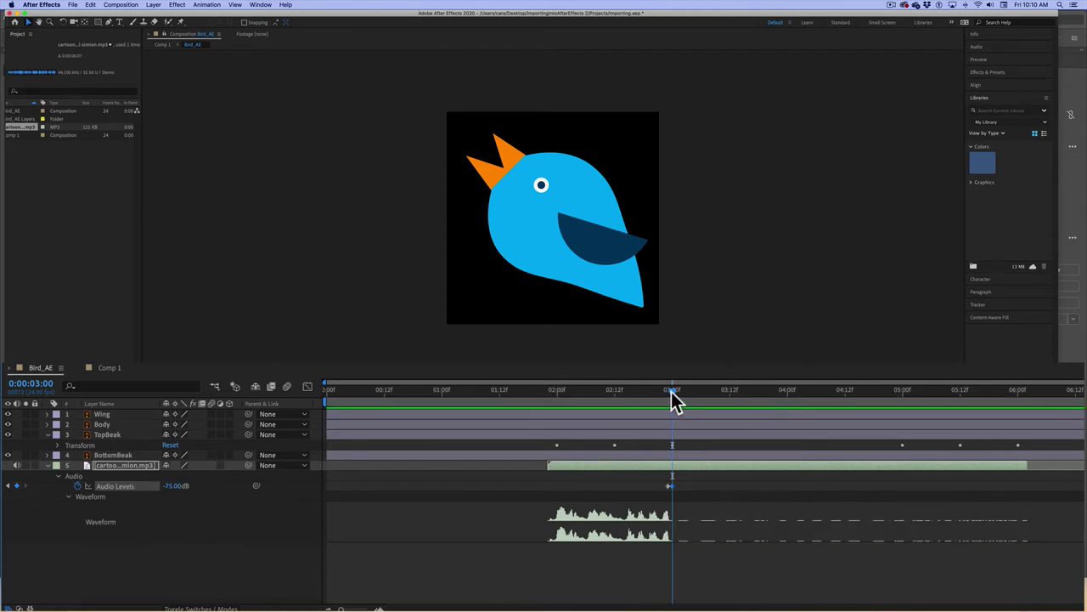
# Step: Add a -75 dB Audio Levels keyframe at 4:22, then advance toward 5:00
pyautogui.moveTo(672, 391); pyautogui.dragTo(792, 392)
pyautogui.press('k')
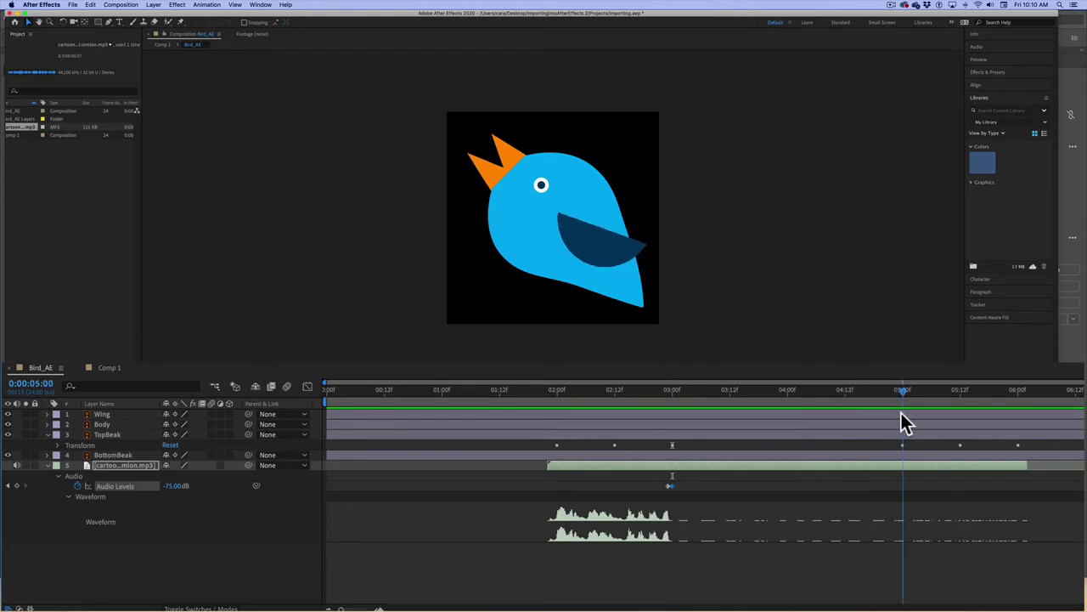
pyautogui.press('pageup')
pyautogui.press('pageup')
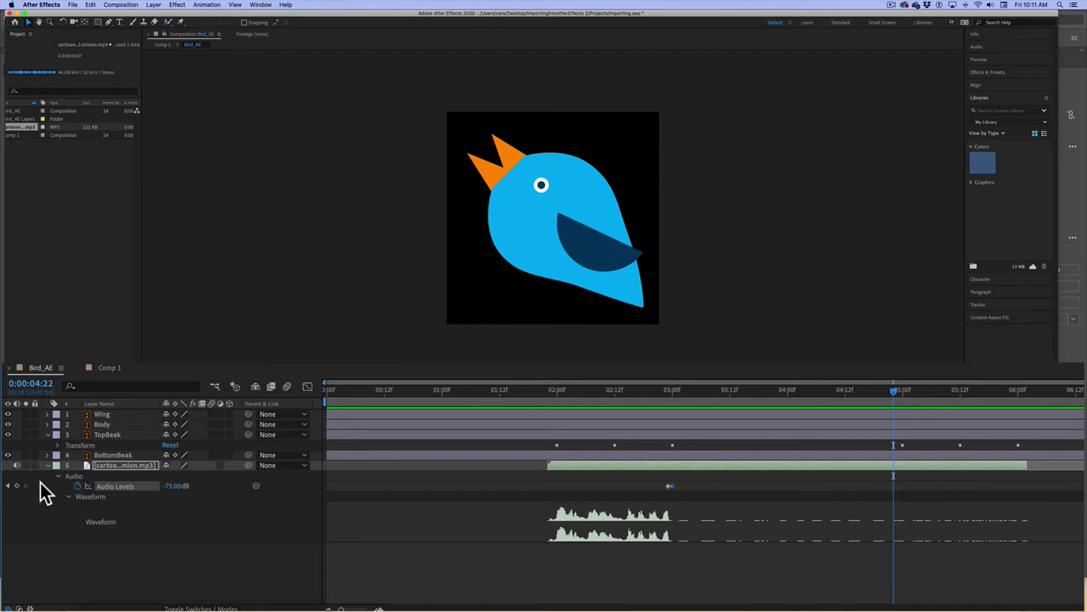
pyautogui.click(16, 485)
pyautogui.moveTo(896, 392); pyautogui.dragTo(904, 394)
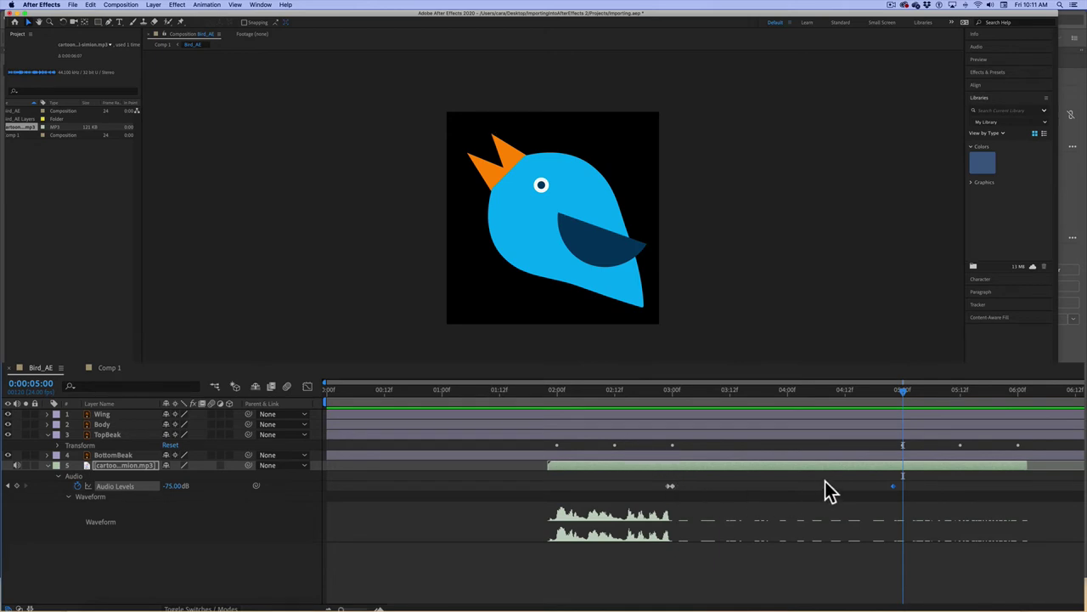
# Step: Add an Audio Levels keyframe at 5:00 set back to 0 dB
pyautogui.click(17, 485)
pyautogui.moveTo(173, 495); pyautogui.dragTo(212, 494)
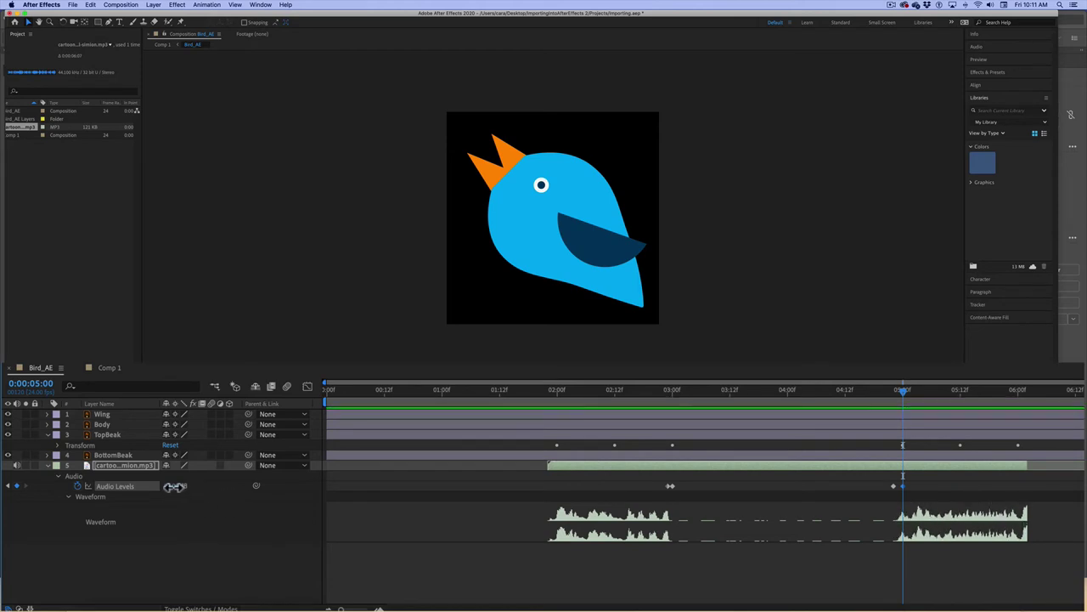
pyautogui.click(174, 486)
pyautogui.press('Return')
# Step: Add Audio Levels keyframes at 6:00 and 6:02, lowering the 6:02 level
pyautogui.moveTo(903, 391); pyautogui.dragTo(1022, 411)
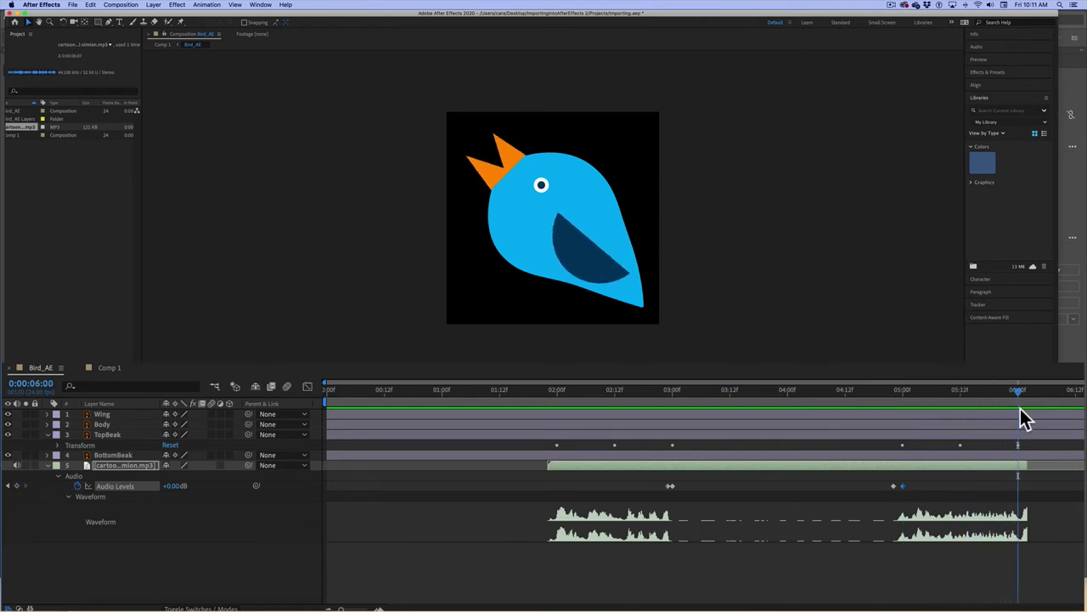
pyautogui.click(17, 486)
pyautogui.moveTo(1018, 391); pyautogui.dragTo(1025, 391)
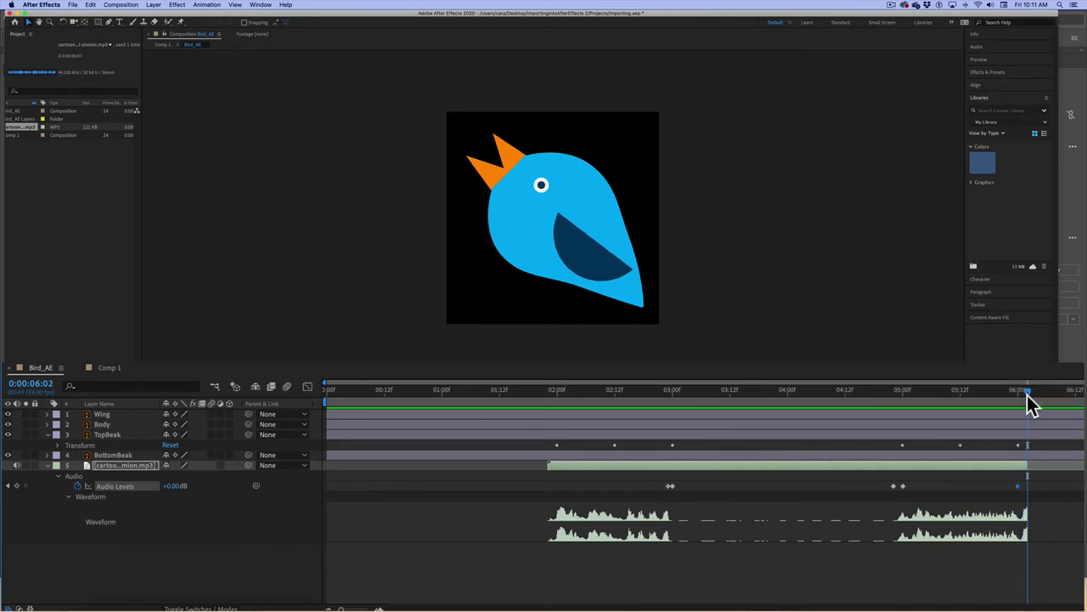
pyautogui.click(16, 486)
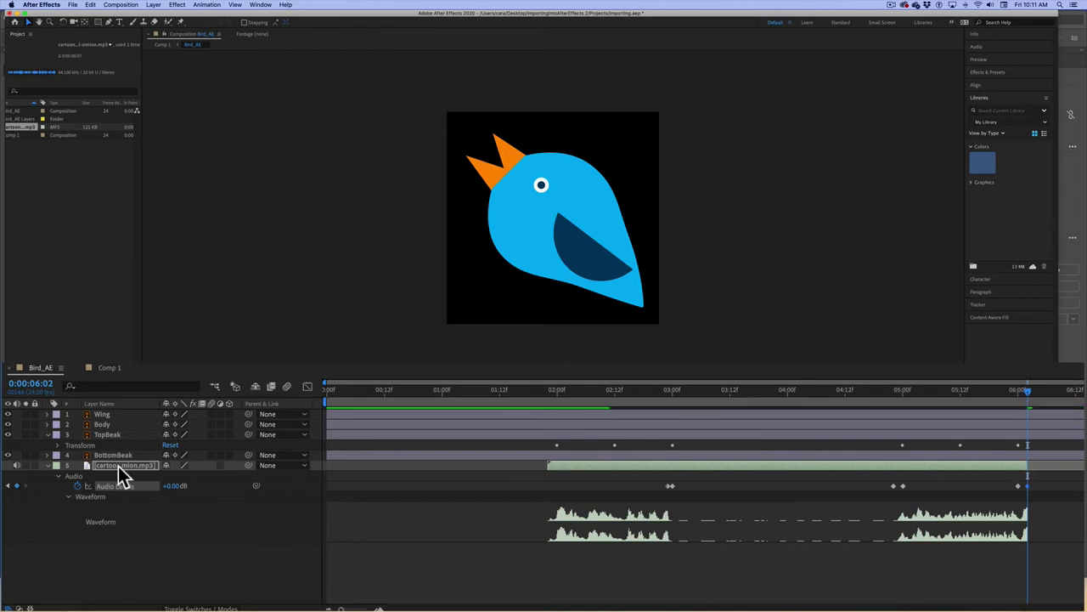
pyautogui.moveTo(175, 486); pyautogui.dragTo(162, 485)
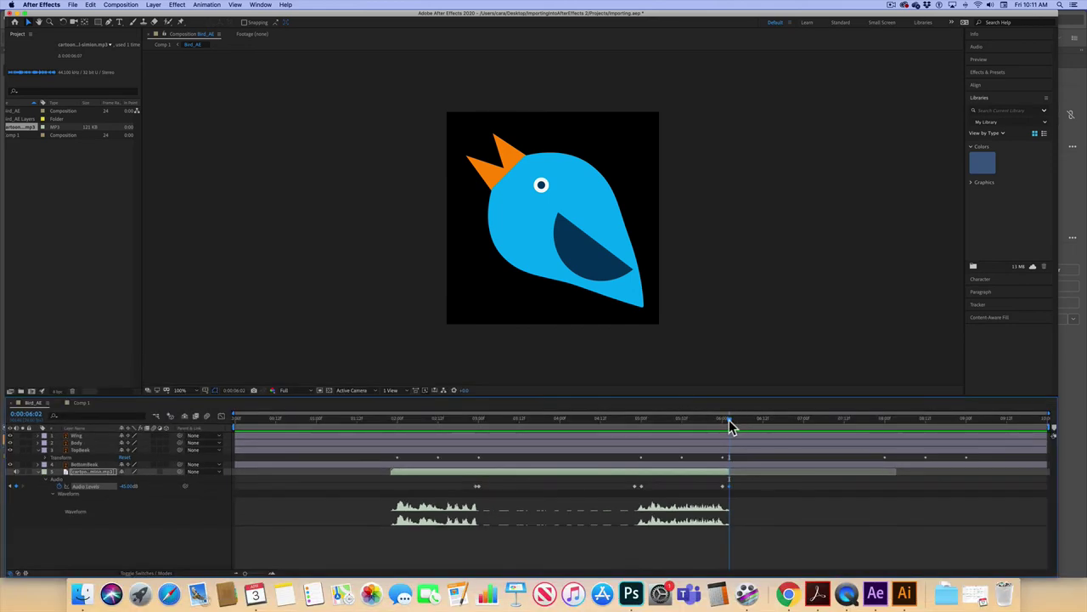
pyautogui.moveTo(729, 419); pyautogui.dragTo(363, 417)
pyautogui.press('space')
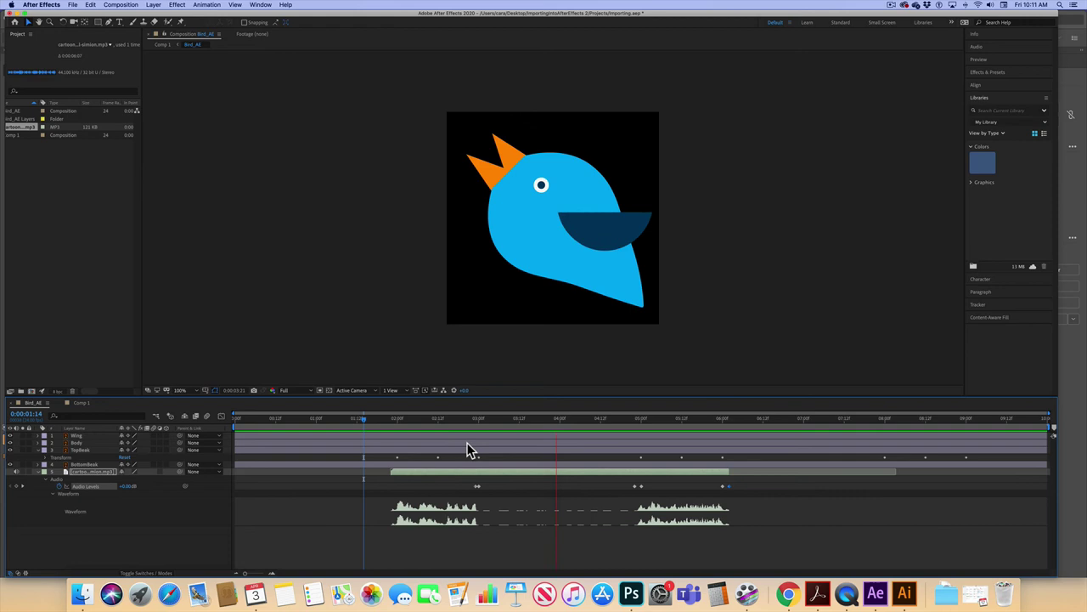
pyautogui.press('space')
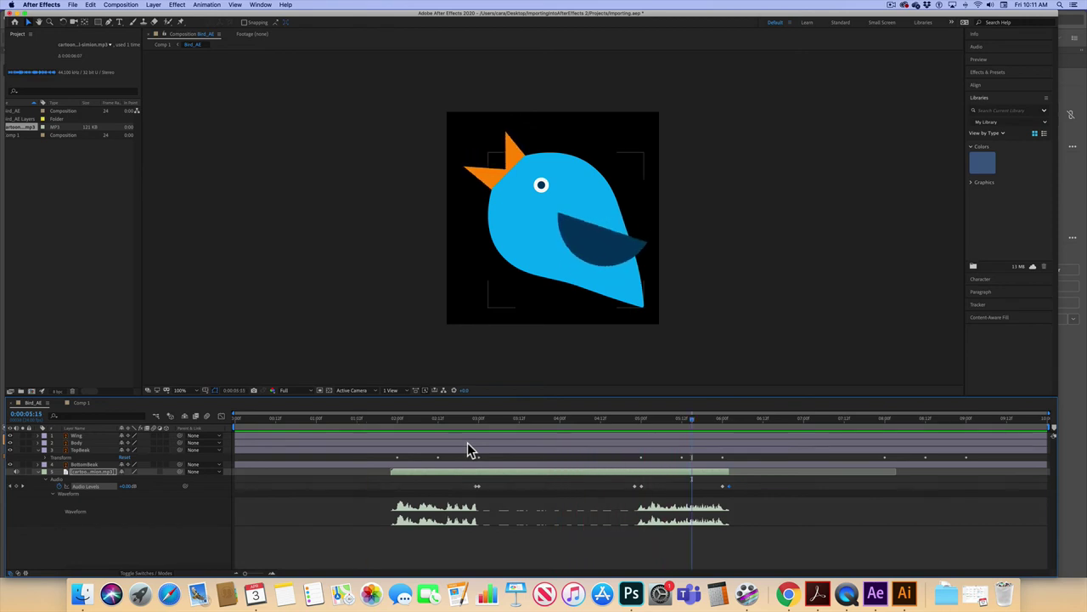
pyautogui.moveTo(694, 419); pyautogui.dragTo(888, 420)
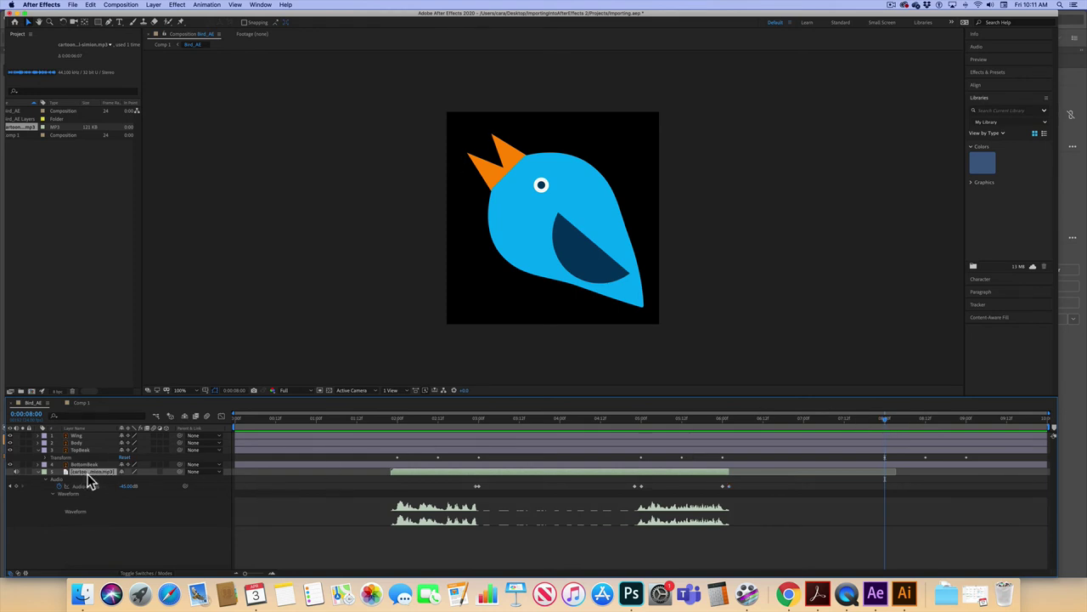
# Step: Duplicate the chirp audio layer and show the copy's keyframed properties
pyautogui.press('super+d')
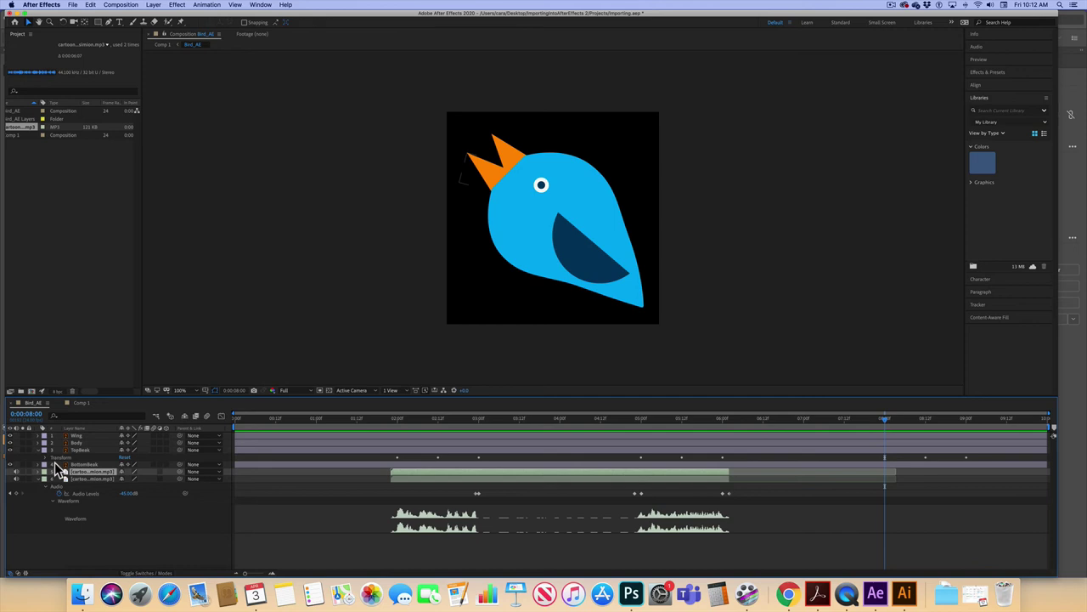
pyautogui.click(40, 481)
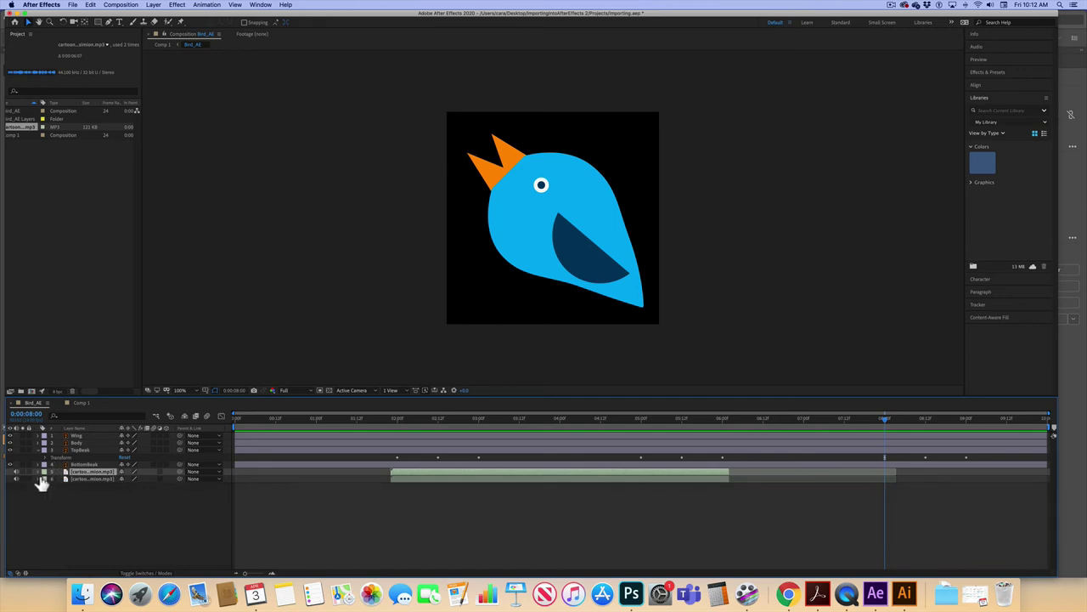
pyautogui.click(39, 474)
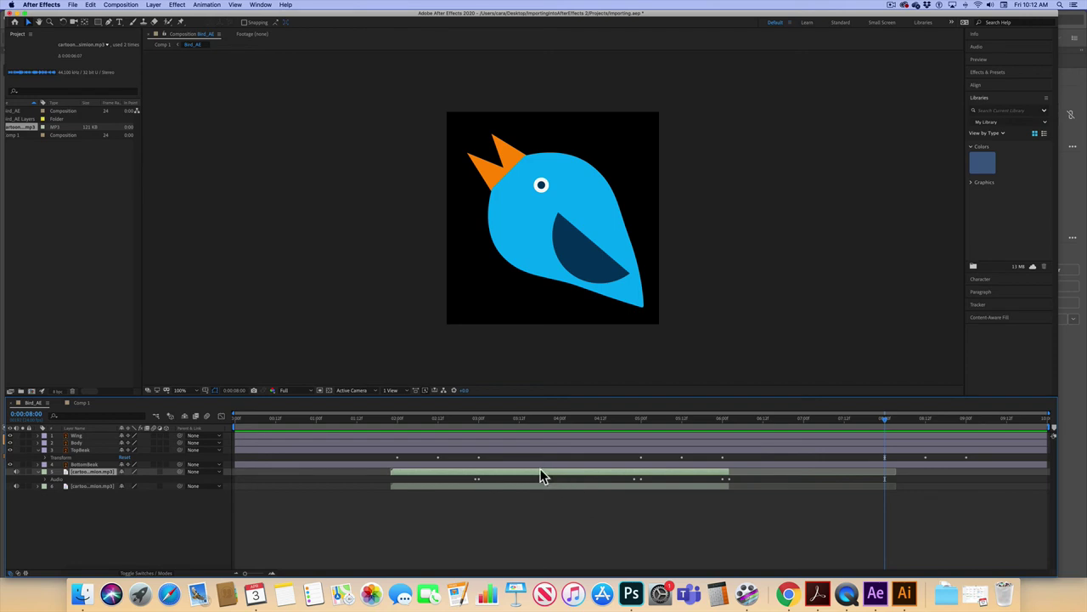
pyautogui.moveTo(542, 473)
pyautogui.mouseDown()
pyautogui.moveTo(753, 482)
pyautogui.moveTo(554, 467)
pyautogui.mouseUp()
# Step: Slide the audio copy with its waveform to start at 8:00, then return to the start
pyautogui.click(48, 479)
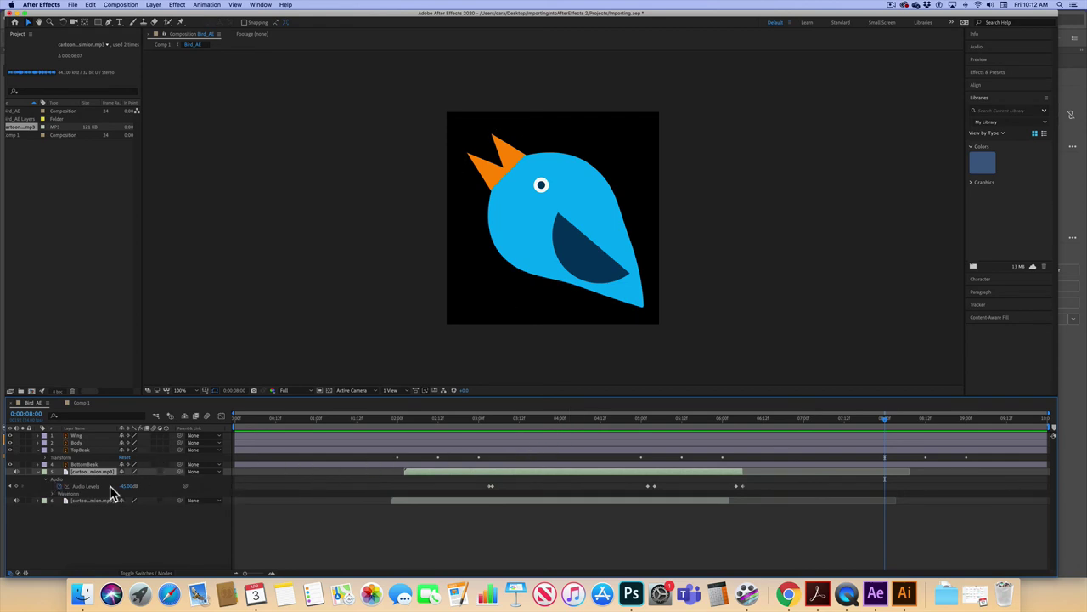
pyautogui.click(54, 494)
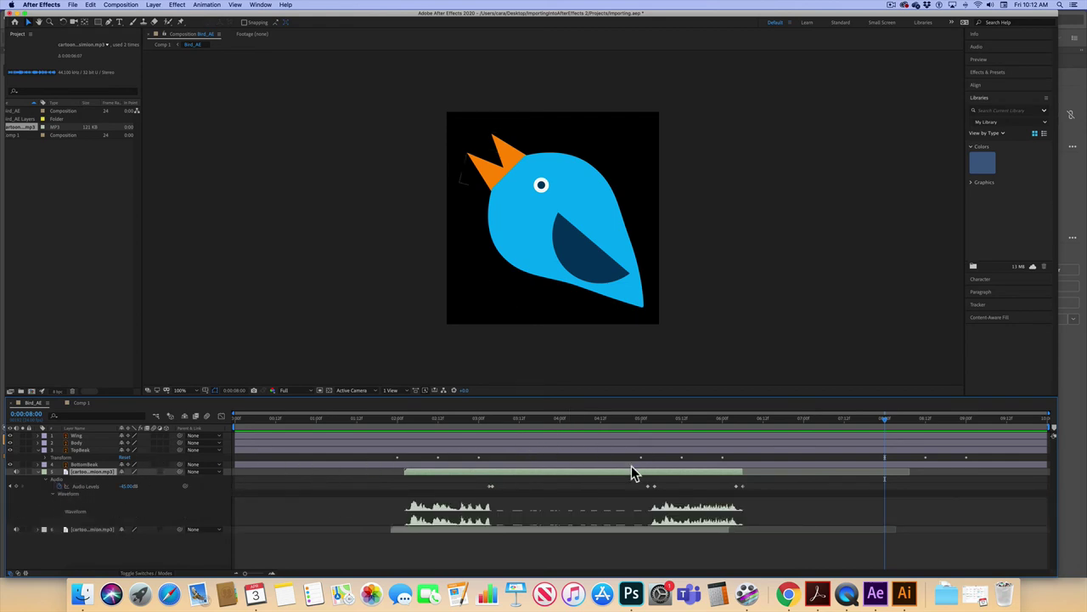
pyautogui.moveTo(592, 472); pyautogui.dragTo(1072, 483)
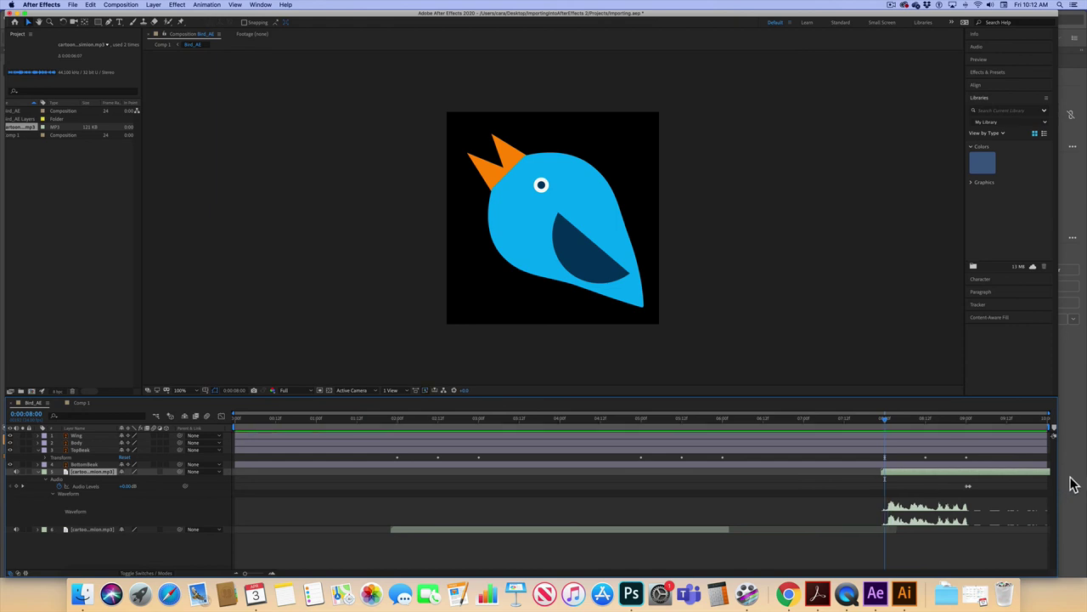
pyautogui.moveTo(884, 420); pyautogui.dragTo(53, 406)
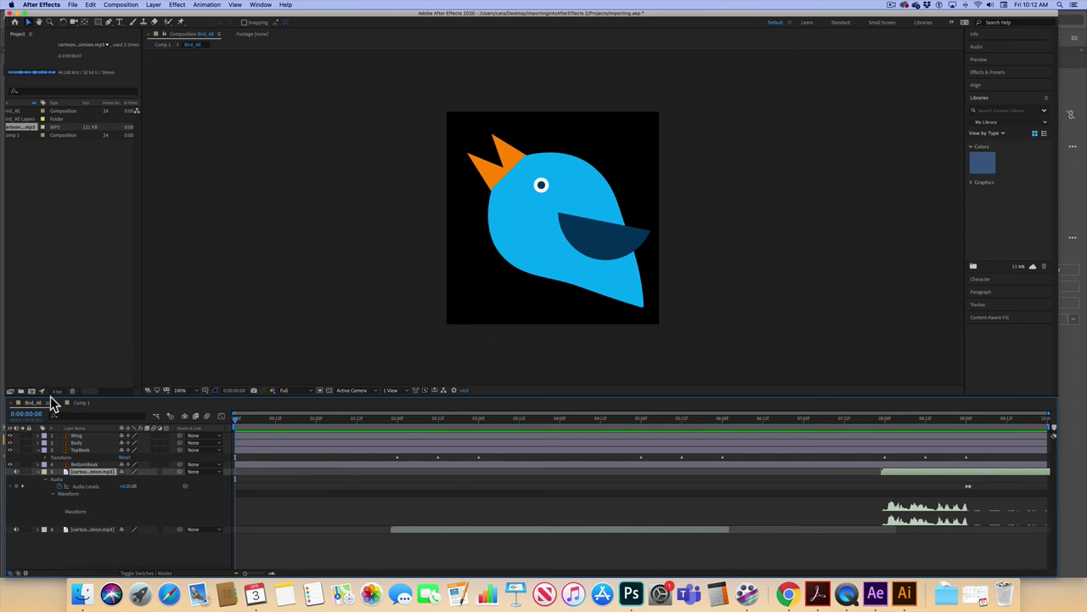
# Step: Preview Bird_AE with sound, then switch to Comp 1 and preview it
pyautogui.press('space')
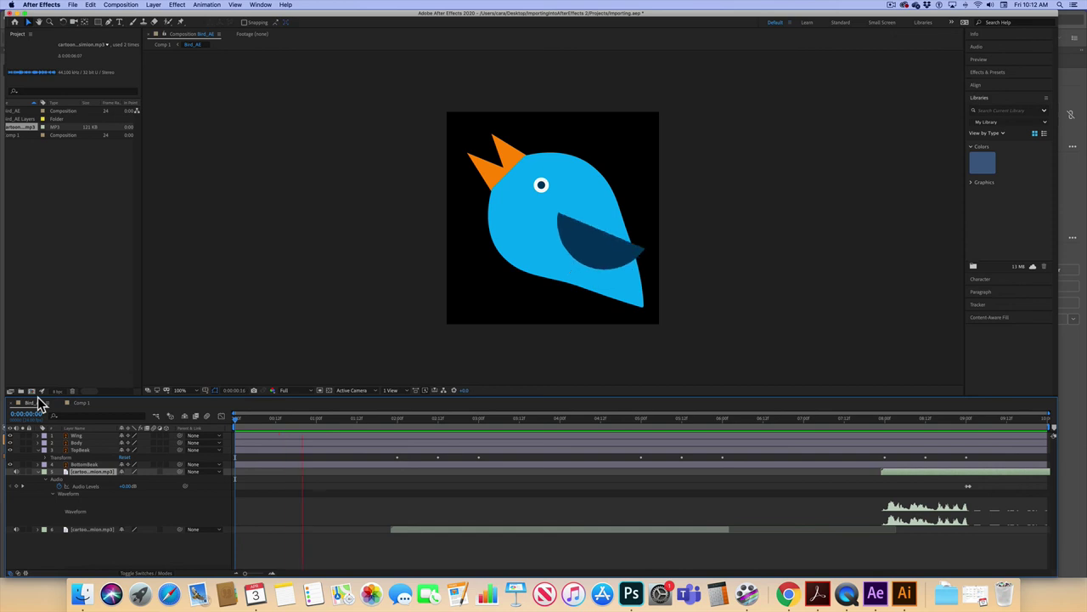
pyautogui.click(80, 402)
pyautogui.press('space')
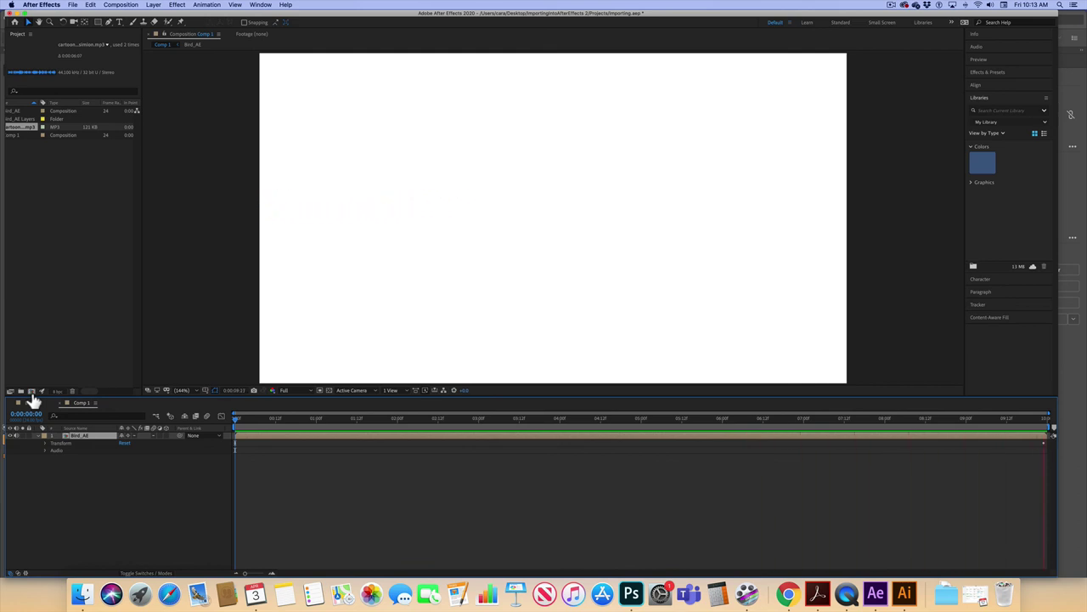
pyautogui.press('space')
pyautogui.press('space')
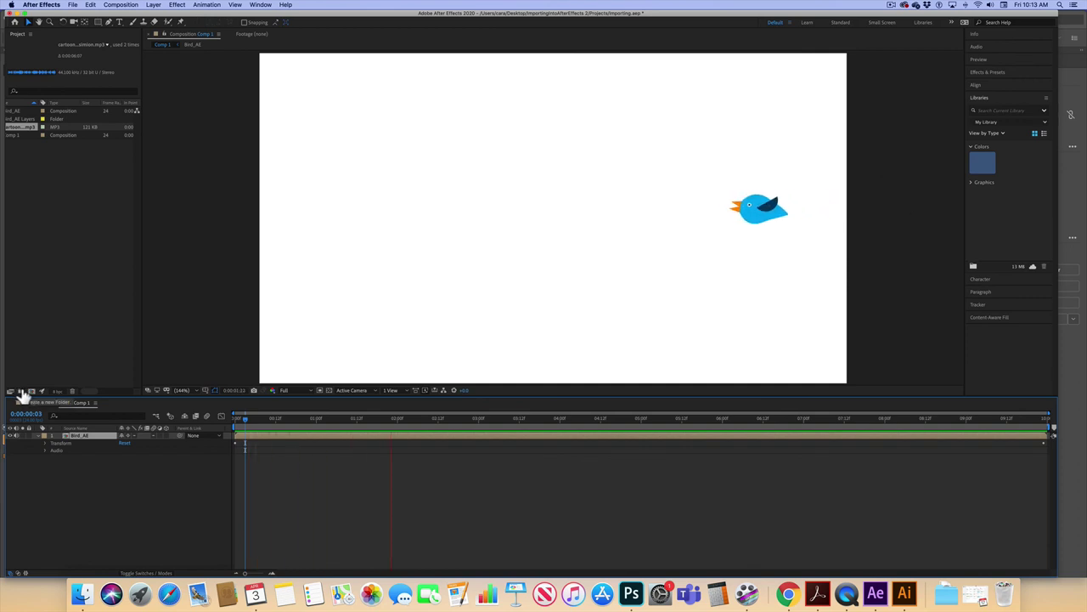
pyautogui.press('space')
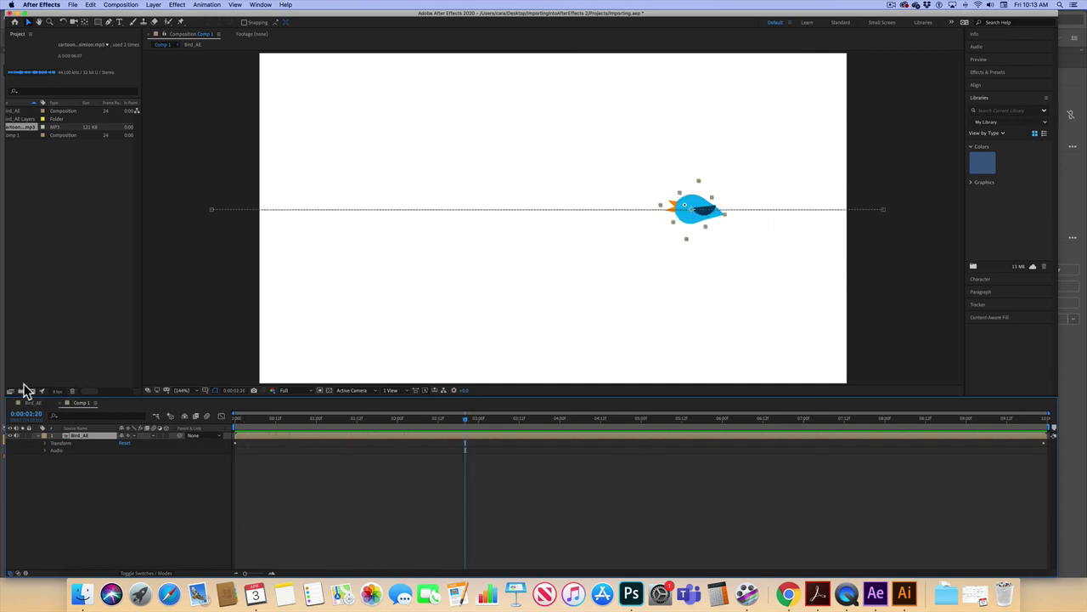